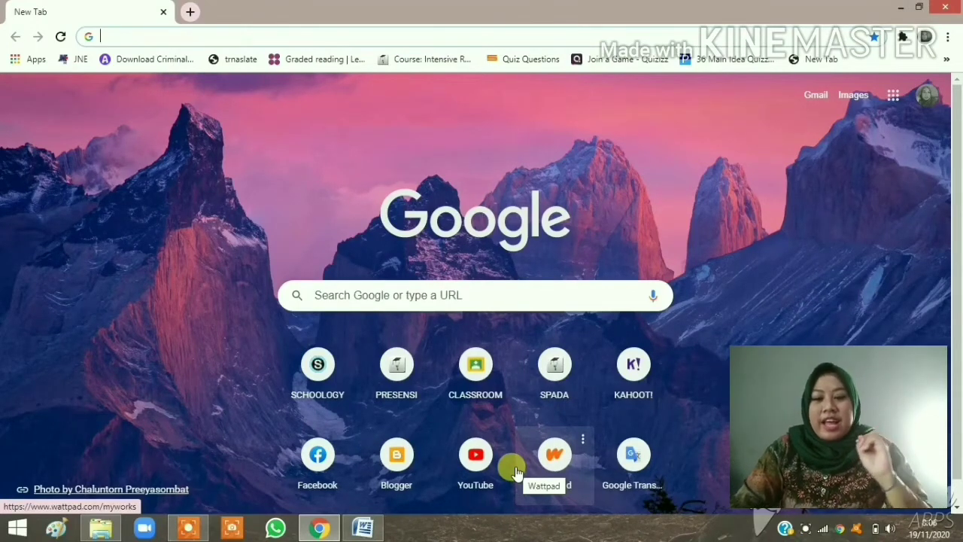
Load the Kahoot! login page at create.kahoot.it/auth/login.
{"action": "left_click", "coordinate": [374, 529]}
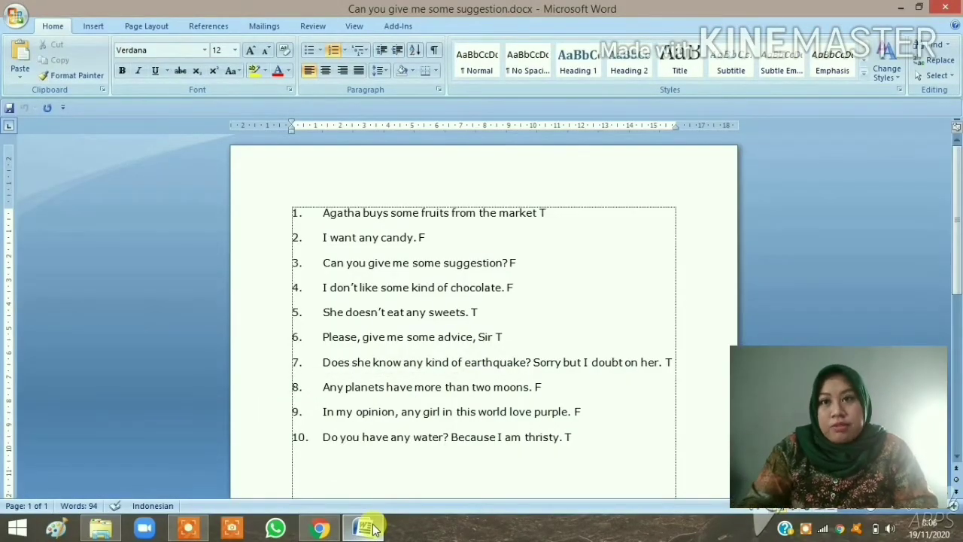
{"action": "left_click", "coordinate": [374, 529]}
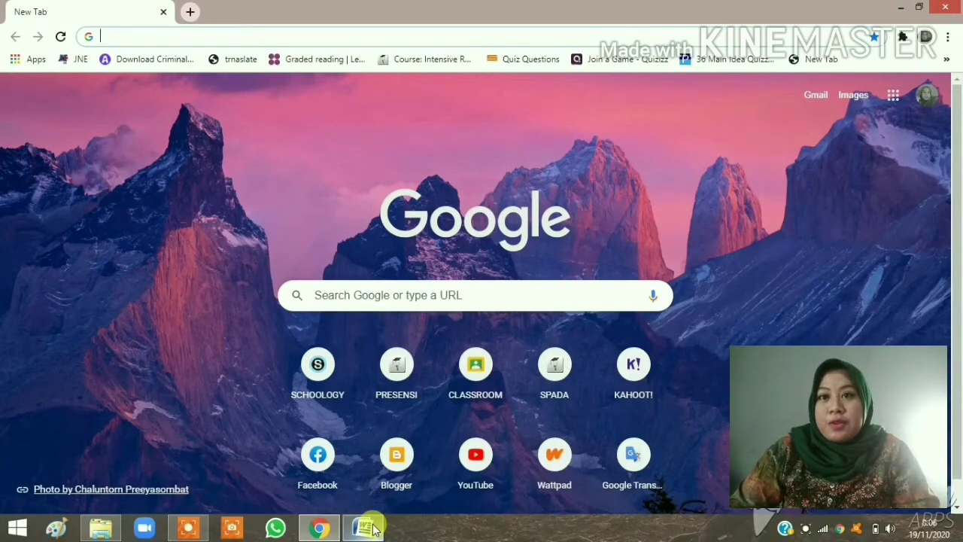
{"action": "type", "text": "https://create.kahoot.it/auth/login"}
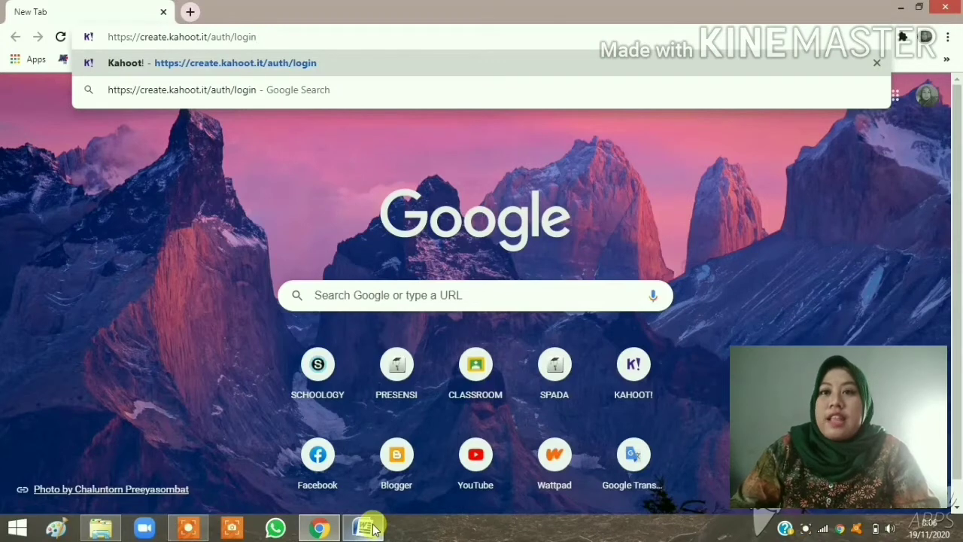
{"action": "key", "text": "Return"}
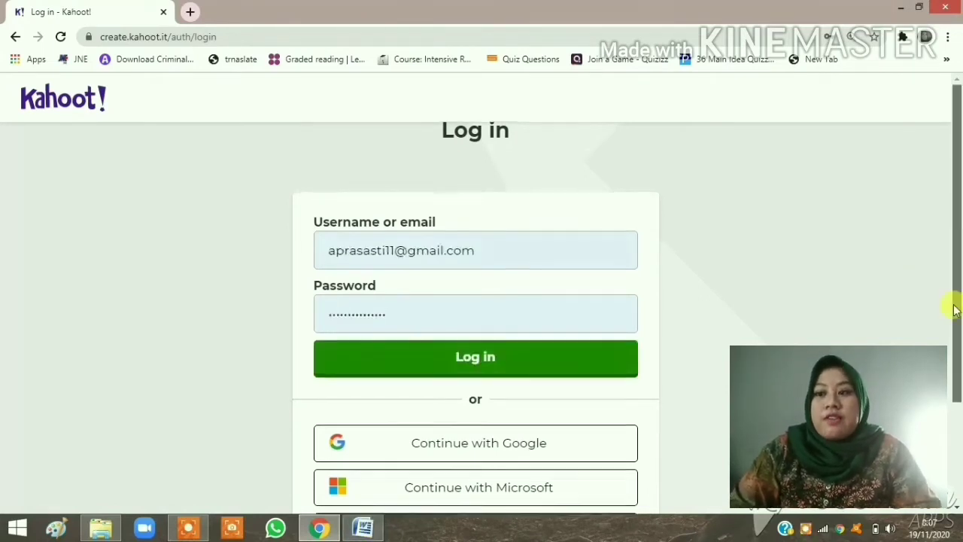
Sign up with a teacher account for someone working at a school.
{"action": "left_click_drag", "start_coordinate": [954, 305], "coordinate": [955, 376]}
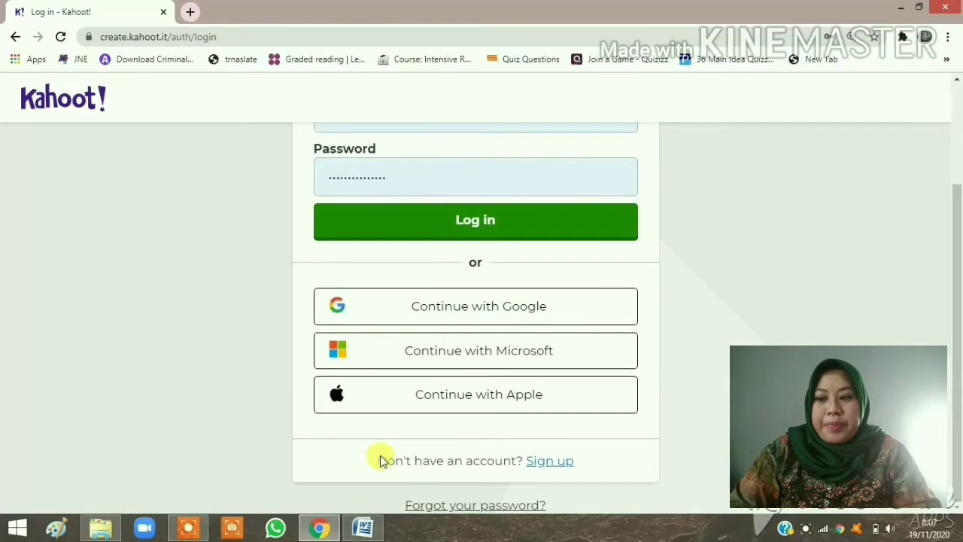
{"action": "left_click", "coordinate": [556, 462]}
{"action": "left_click", "coordinate": [354, 268]}
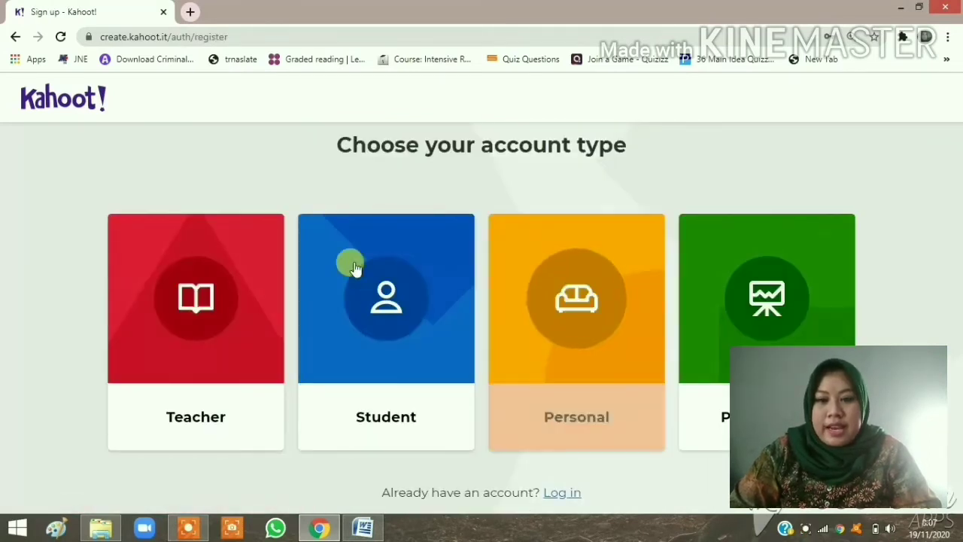
{"action": "left_click", "coordinate": [200, 276]}
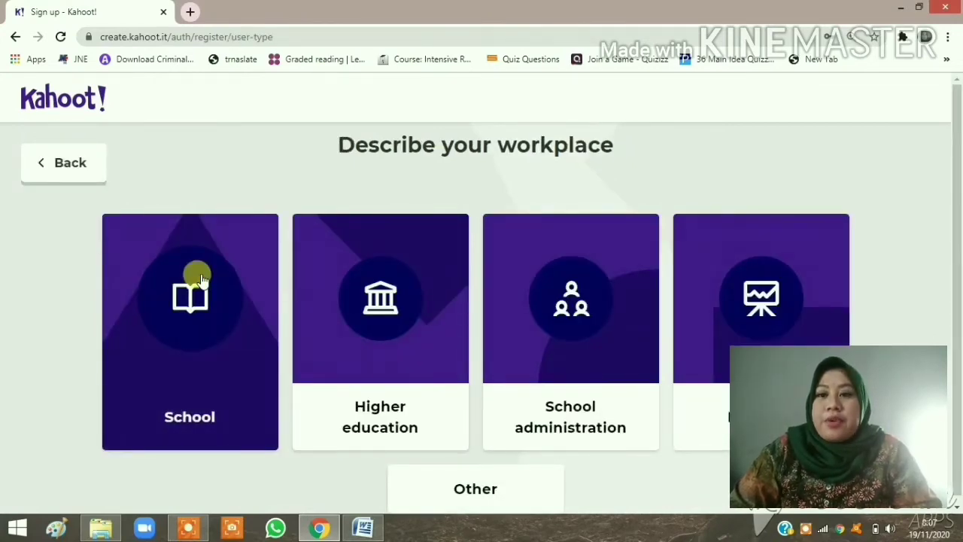
{"action": "left_click", "coordinate": [201, 277]}
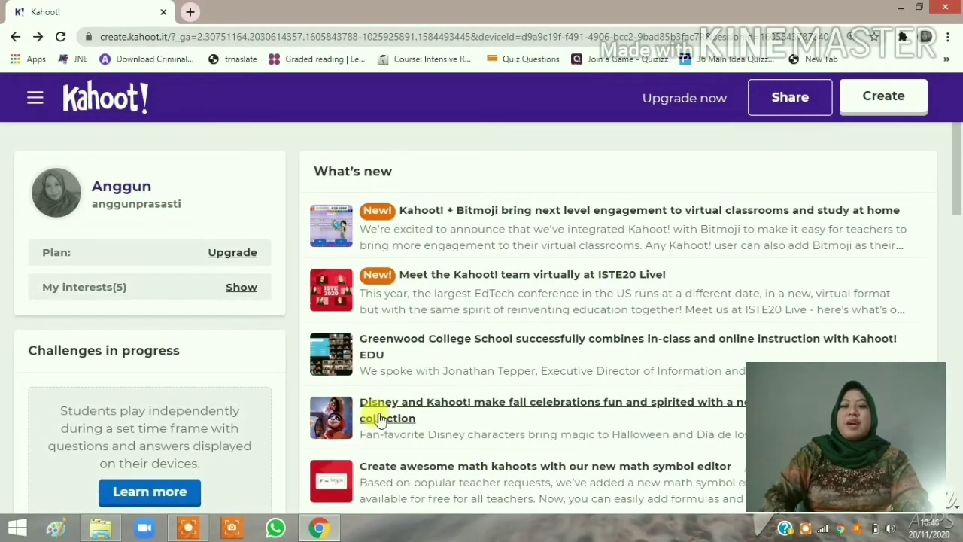
Show the profile interests English, Social studies, Popular culture, Music and Languages.
{"action": "left_click", "coordinate": [241, 289]}
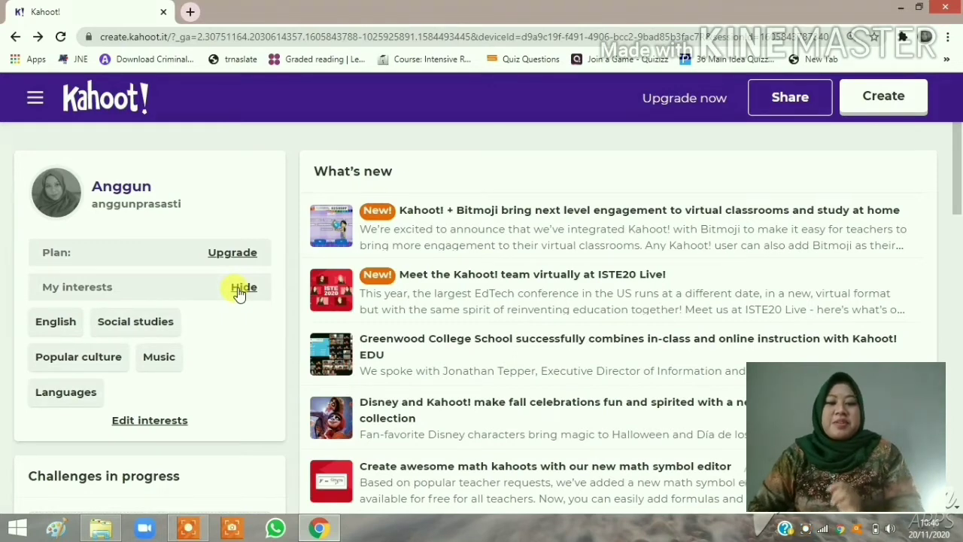
{"action": "left_click_drag", "start_coordinate": [959, 204], "coordinate": [933, 359]}
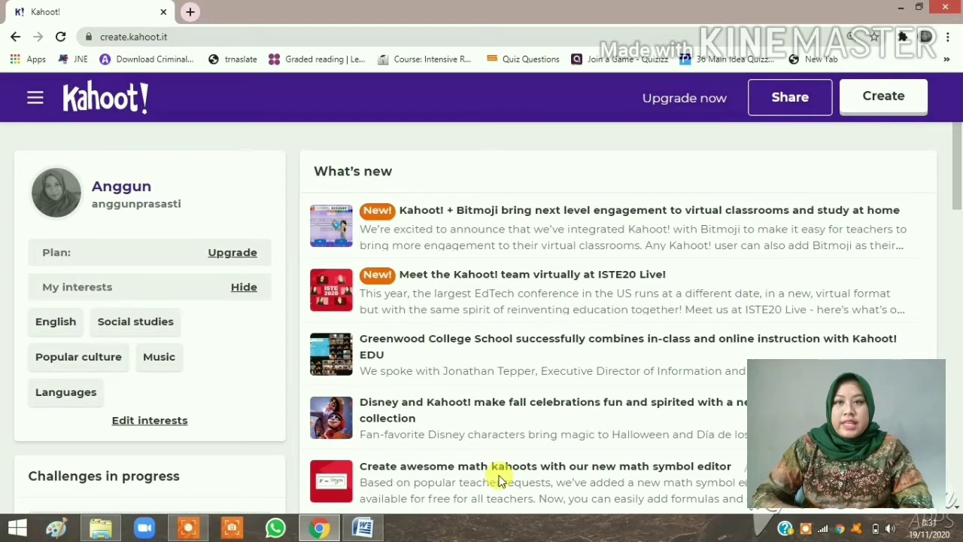
Create a blank new kahoot and put the cursor in the first question's text.
{"action": "left_click", "coordinate": [888, 109]}
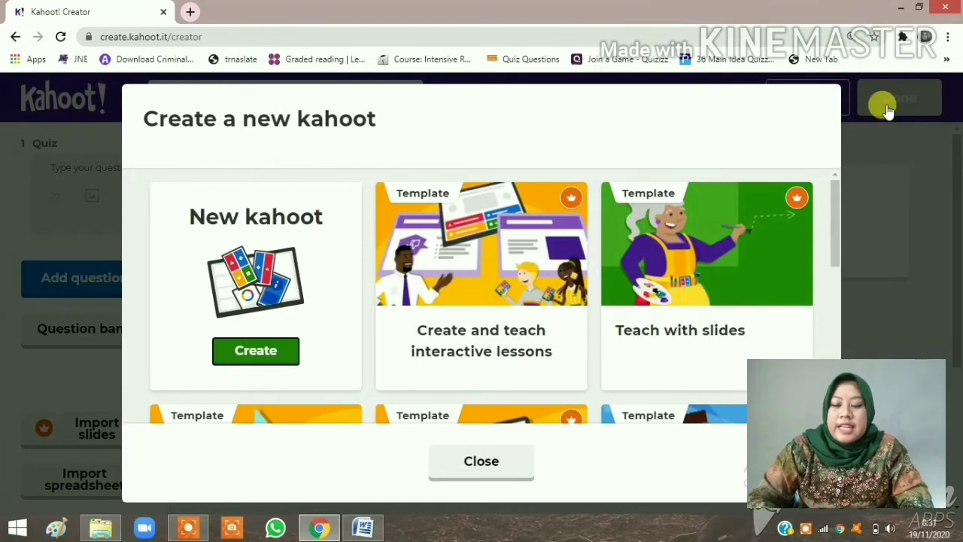
{"action": "left_click", "coordinate": [256, 350]}
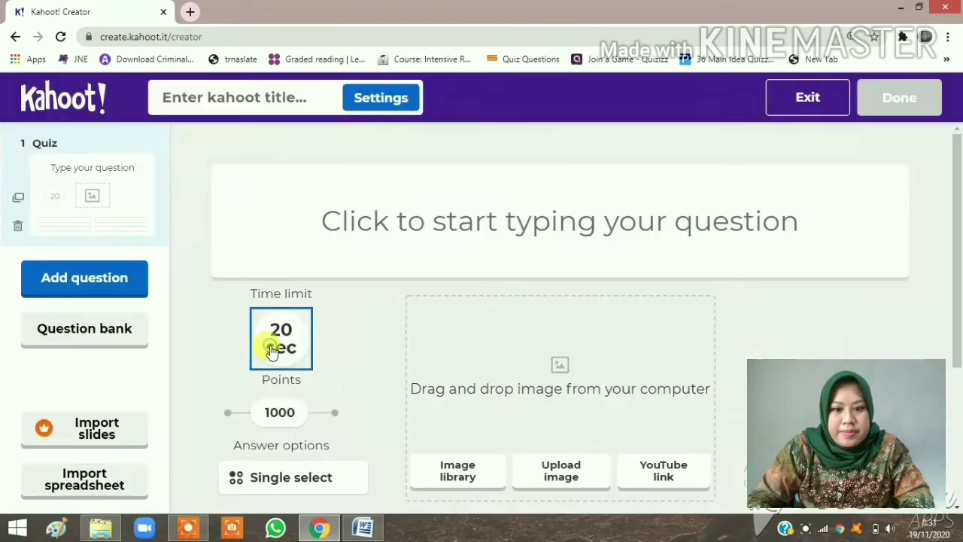
{"action": "left_click", "coordinate": [271, 346]}
{"action": "left_click", "coordinate": [398, 204]}
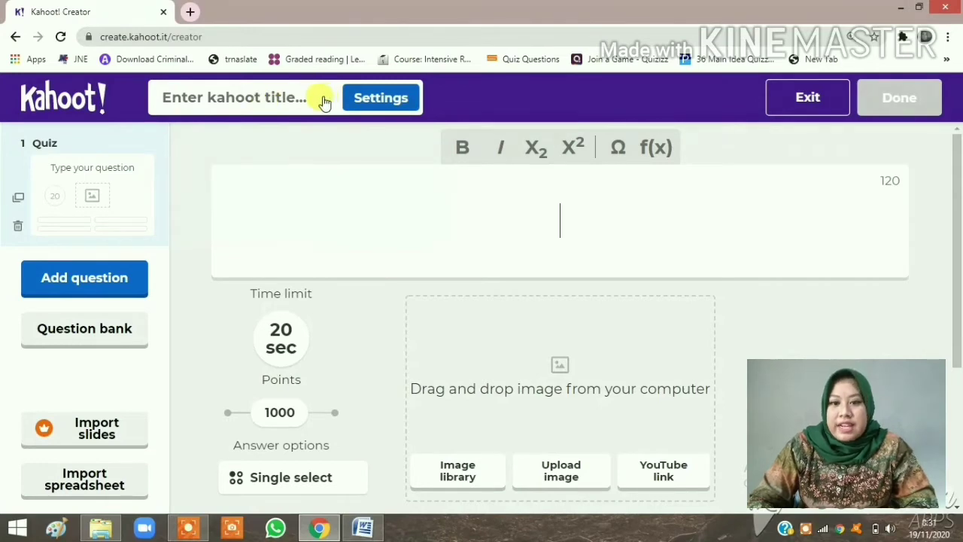
Title the kahoot 'Some vs Any' with description 'this quiz is for English learner about Some and Any'.
{"action": "left_click", "coordinate": [376, 98]}
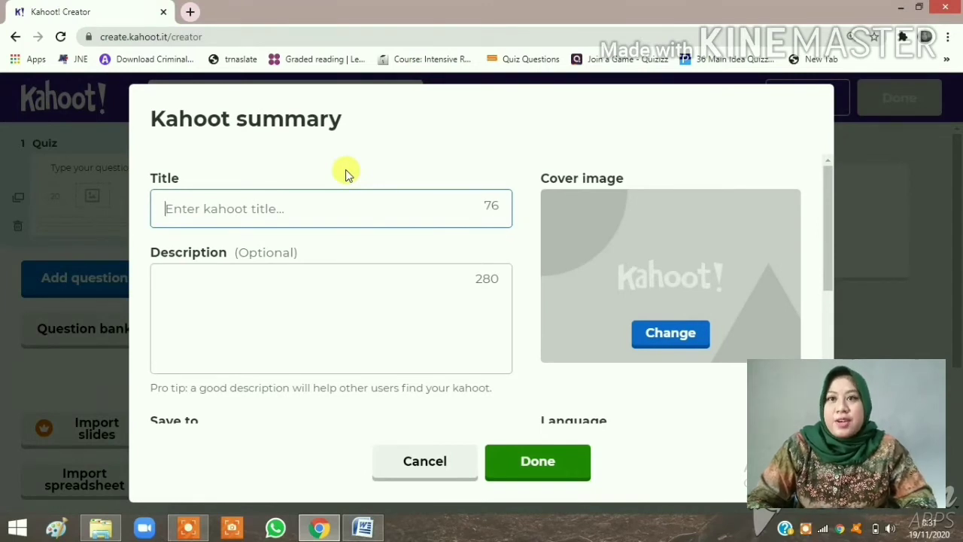
{"action": "type", "text": "Some"}
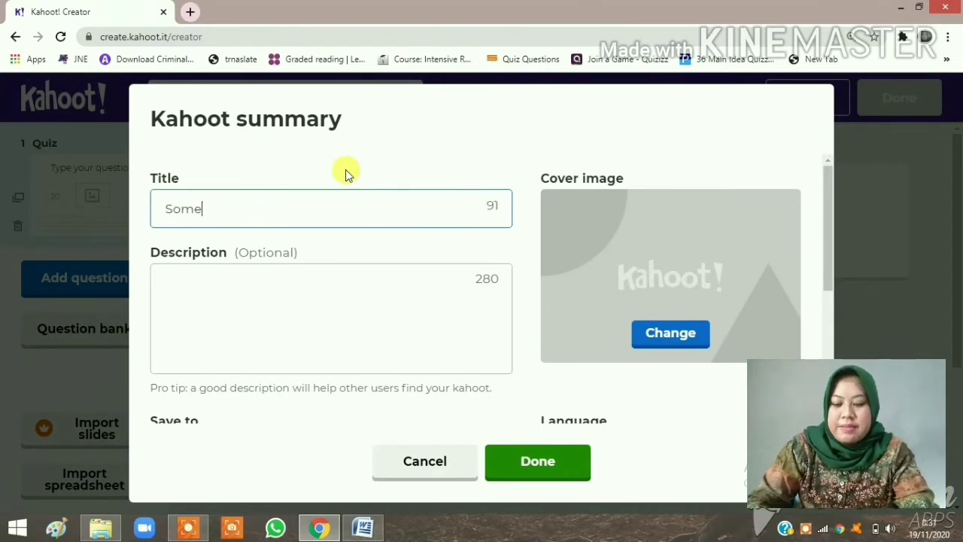
{"action": "type", "text": " vs "}
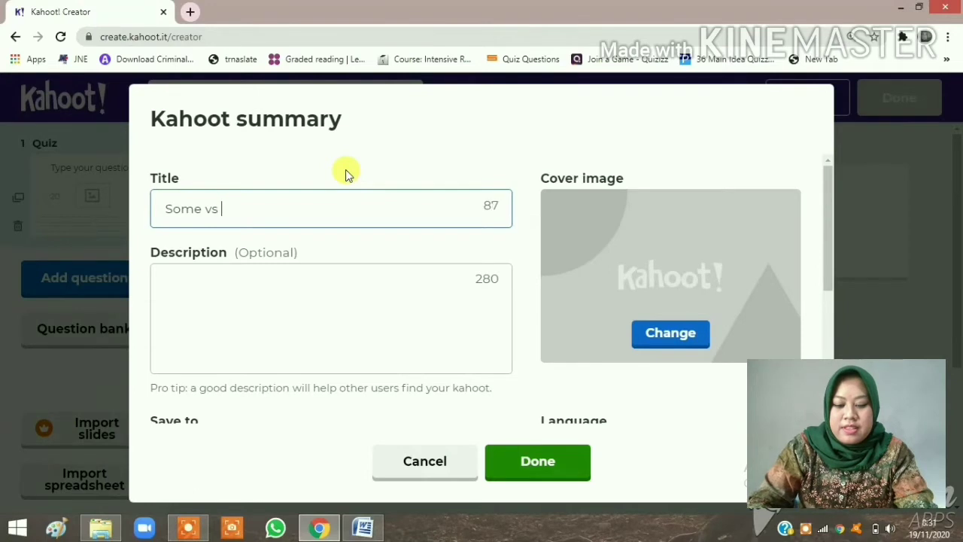
{"action": "type", "text": "Any"}
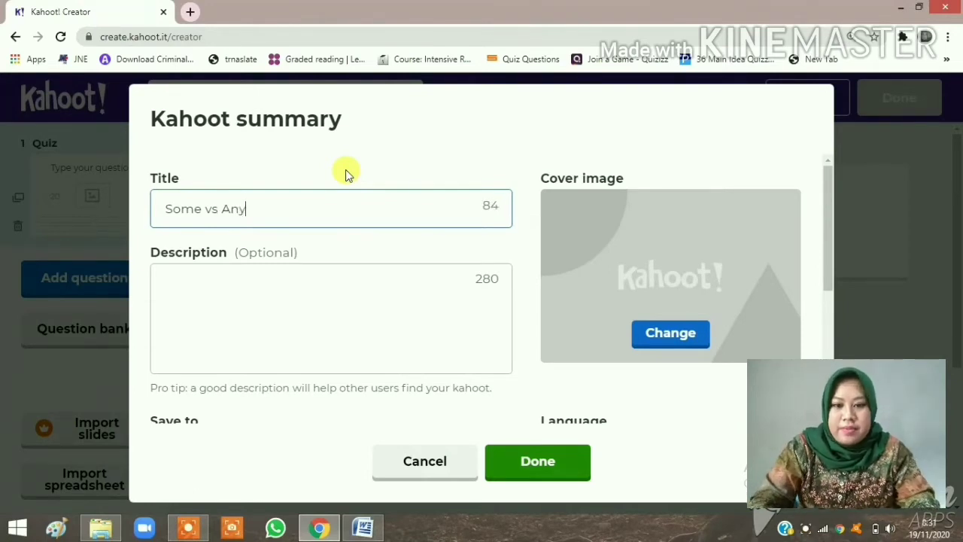
{"action": "left_click", "coordinate": [254, 269]}
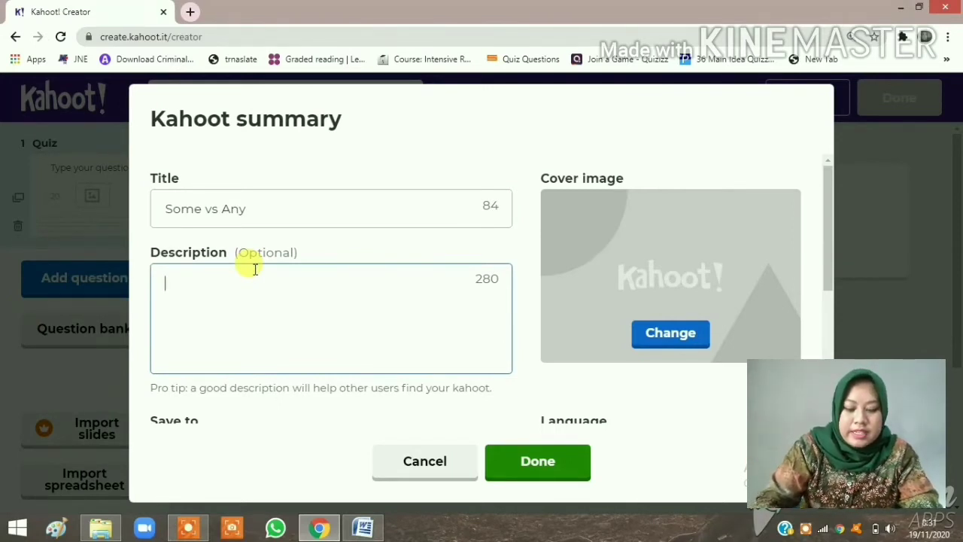
{"action": "type", "text": "this qui"}
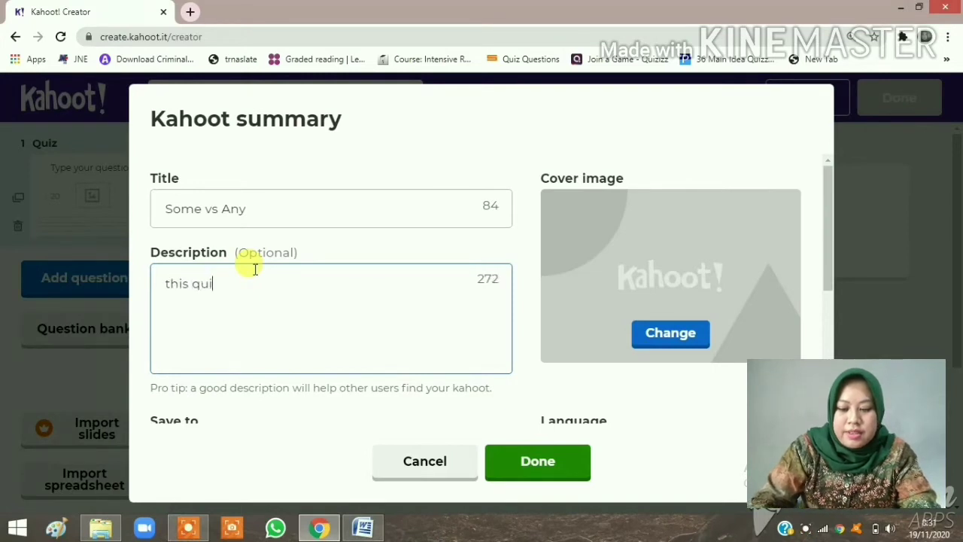
{"action": "type", "text": "z is for "}
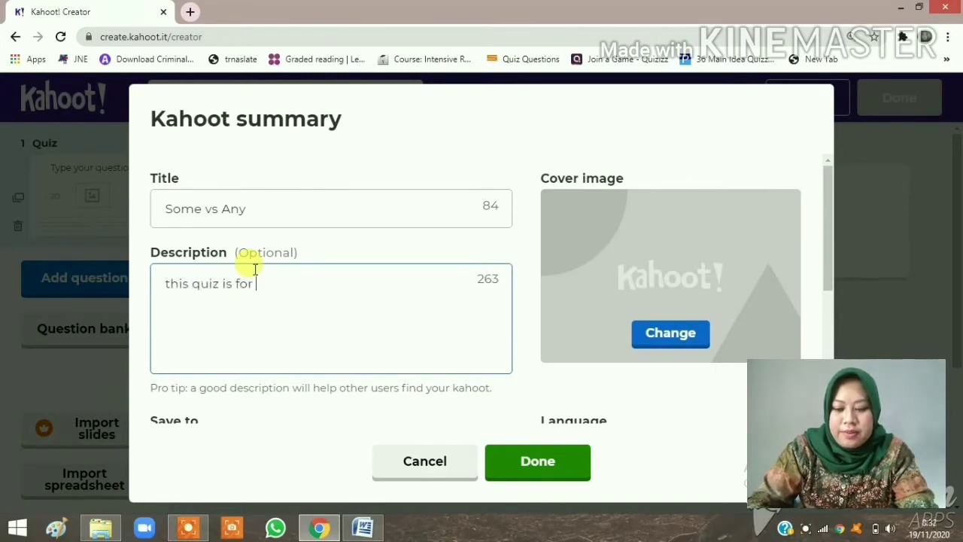
{"action": "type", "text": "English lea"}
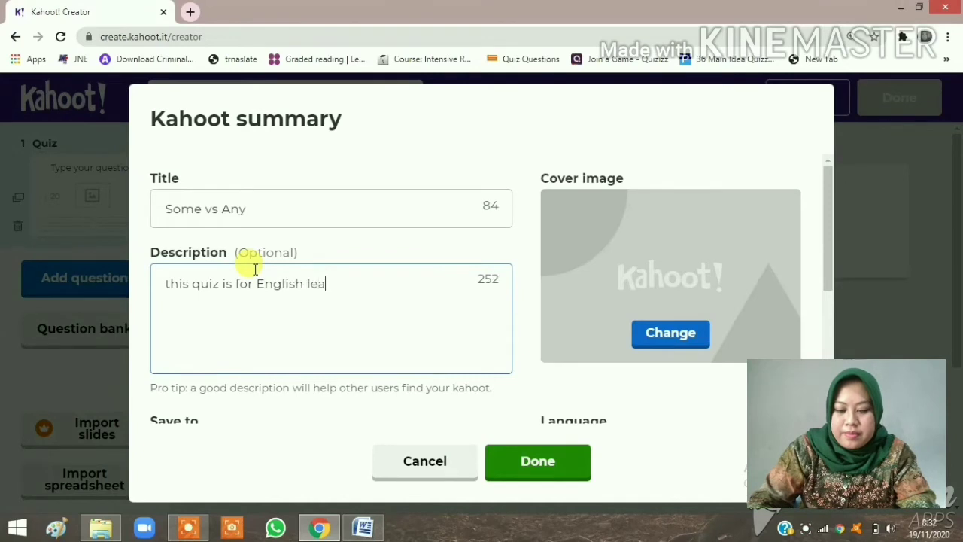
{"action": "type", "text": "rner about"}
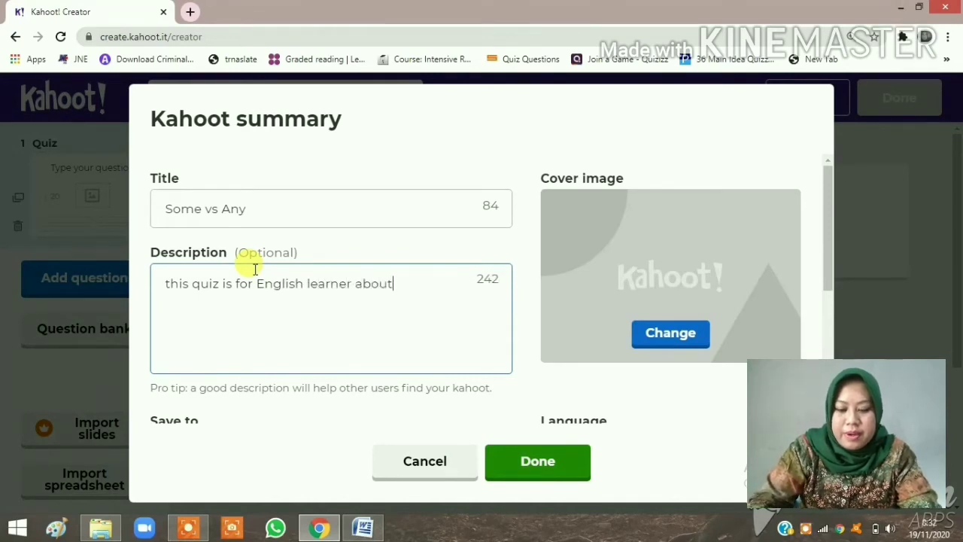
{"action": "type", "text": " Some a"}
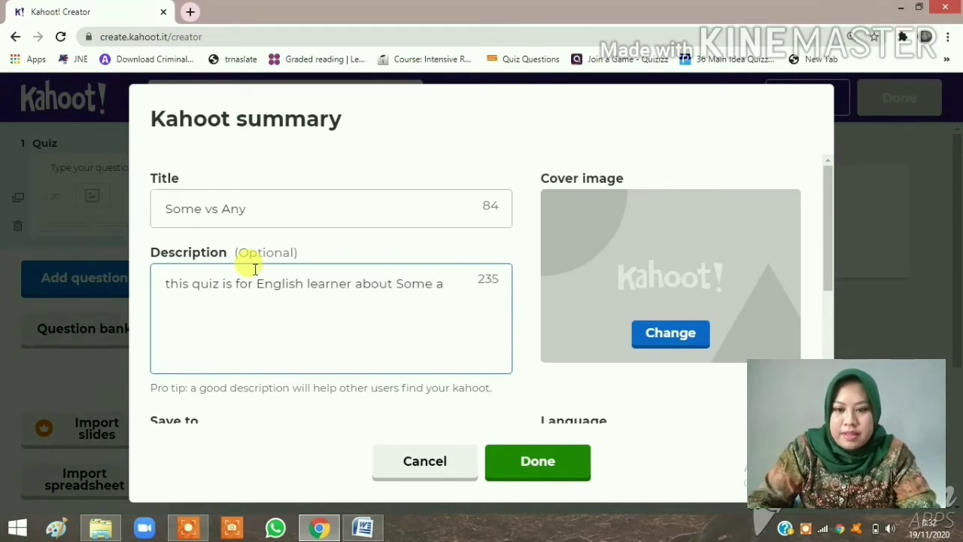
{"action": "type", "text": "nd Any"}
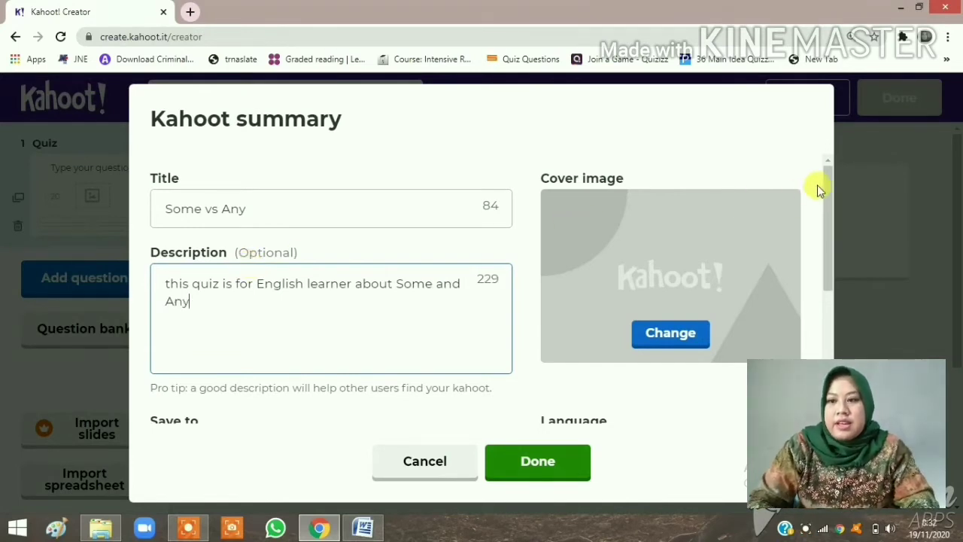
{"action": "left_click_drag", "start_coordinate": [827, 179], "coordinate": [828, 178]}
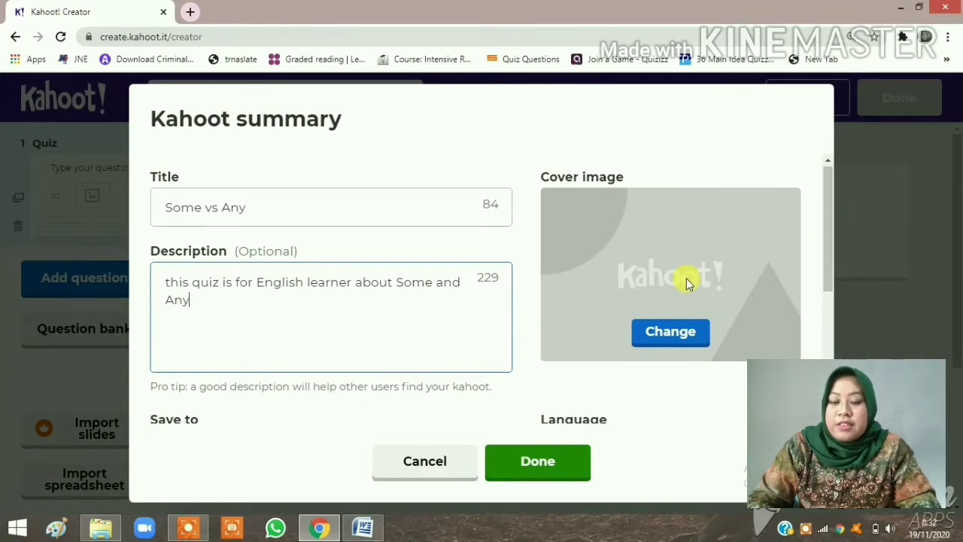
Upload SOME ANY.png from Documents > PROCEDURE as the cover image.
{"action": "left_click", "coordinate": [672, 333]}
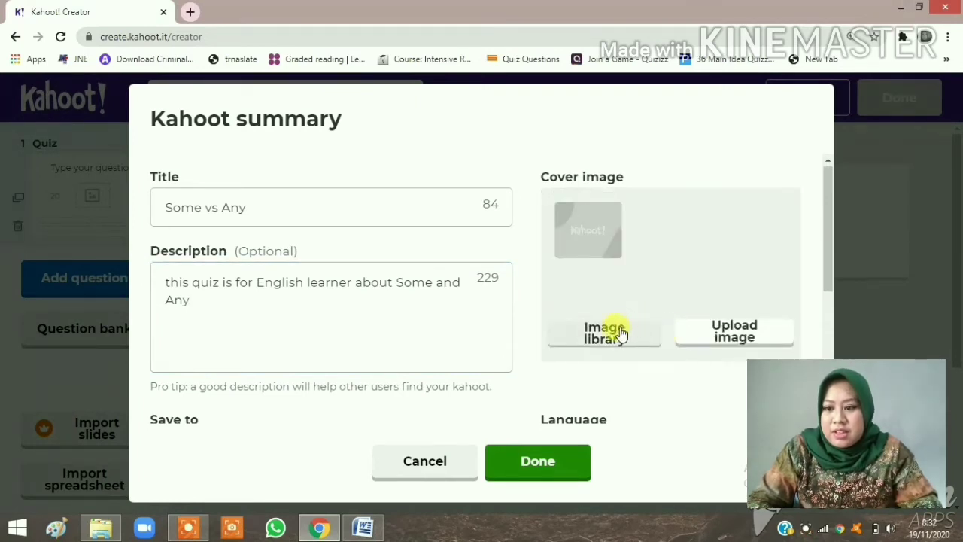
{"action": "left_click", "coordinate": [708, 325]}
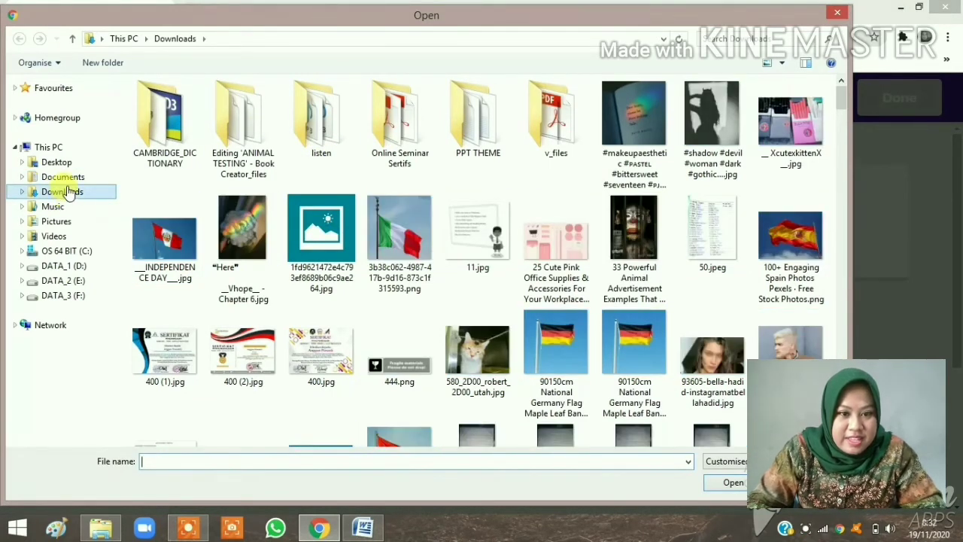
{"action": "left_click", "coordinate": [64, 179]}
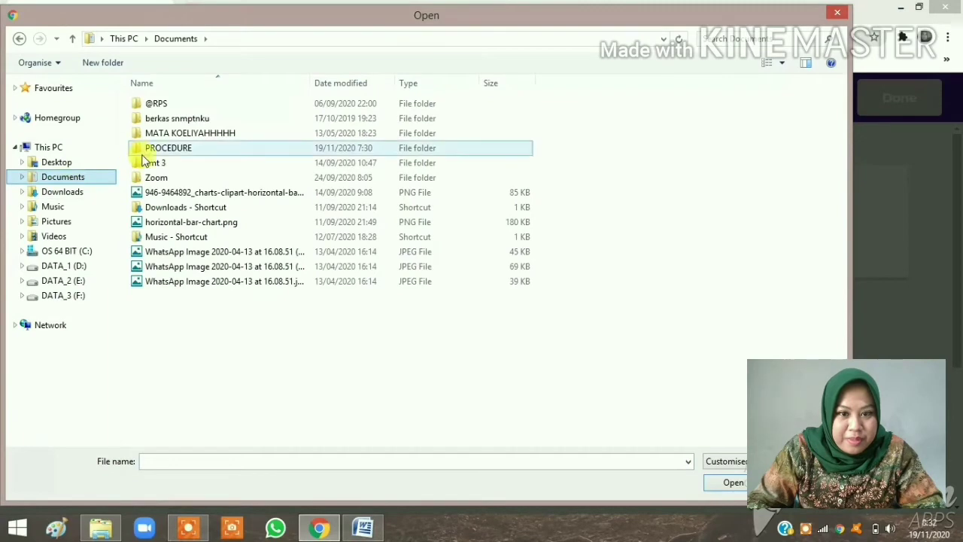
{"action": "double_click", "coordinate": [151, 149]}
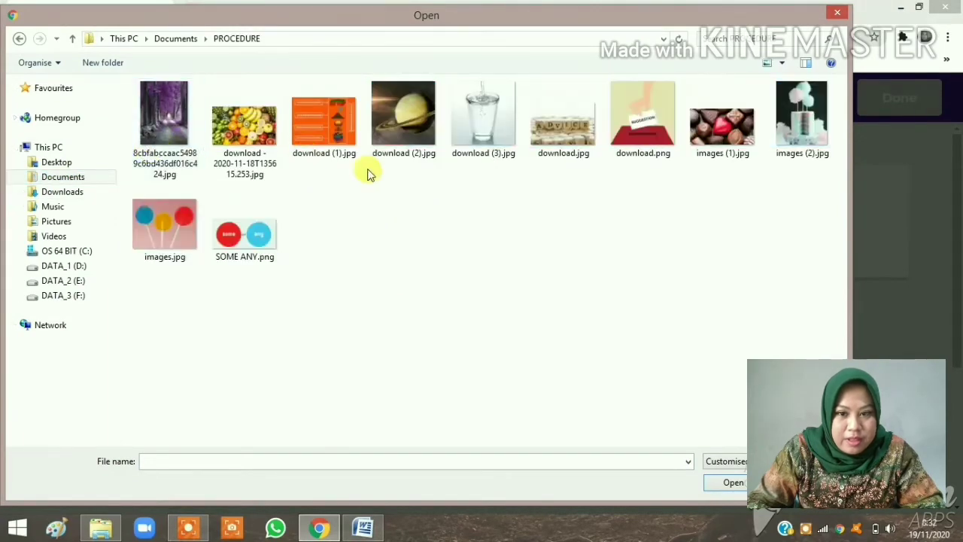
{"action": "double_click", "coordinate": [232, 225]}
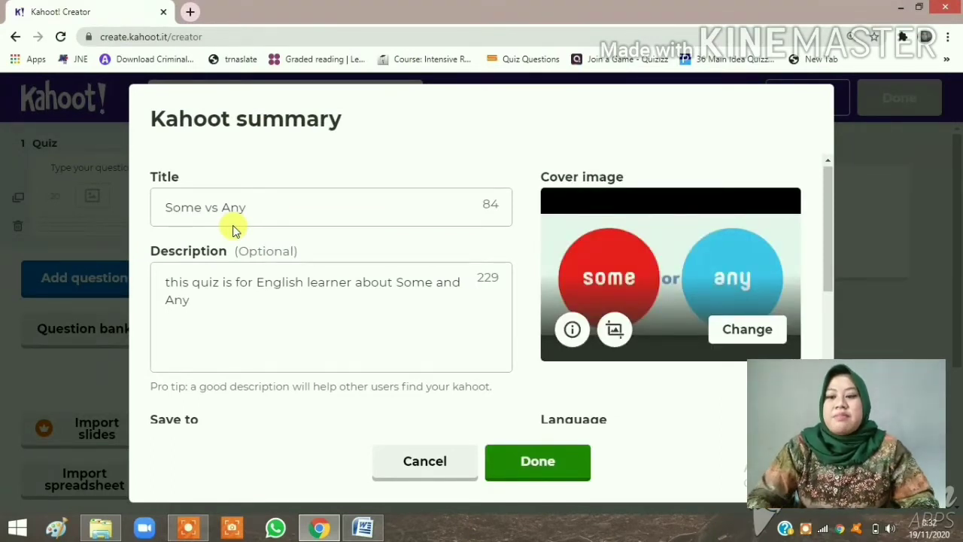
{"action": "left_click_drag", "start_coordinate": [828, 175], "coordinate": [824, 275]}
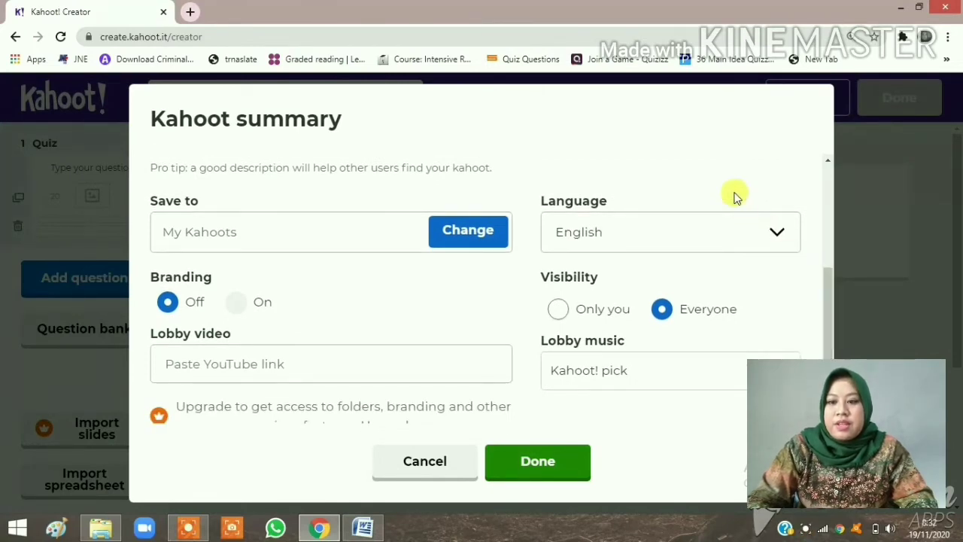
Keep English as the quiz language and close the summary with Done.
{"action": "left_click", "coordinate": [742, 228]}
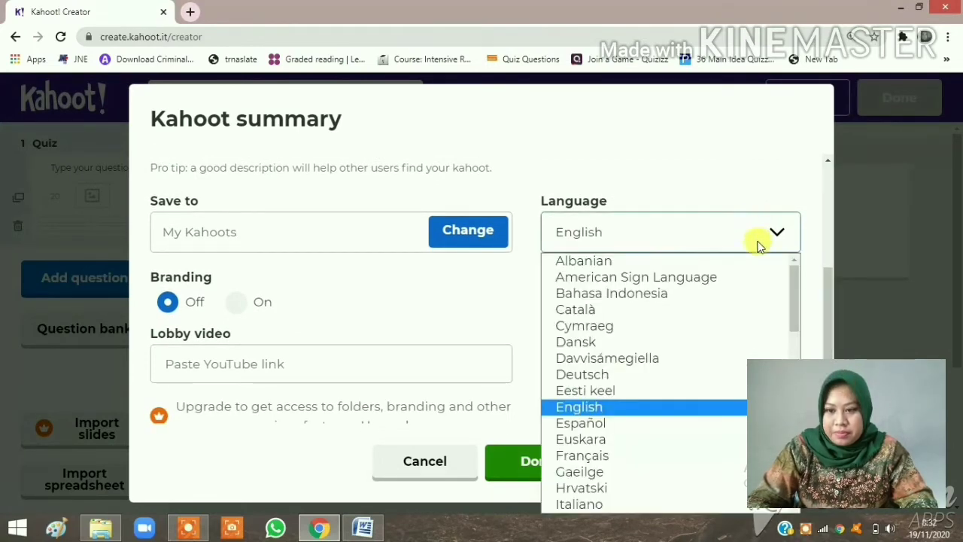
{"action": "left_click", "coordinate": [725, 405]}
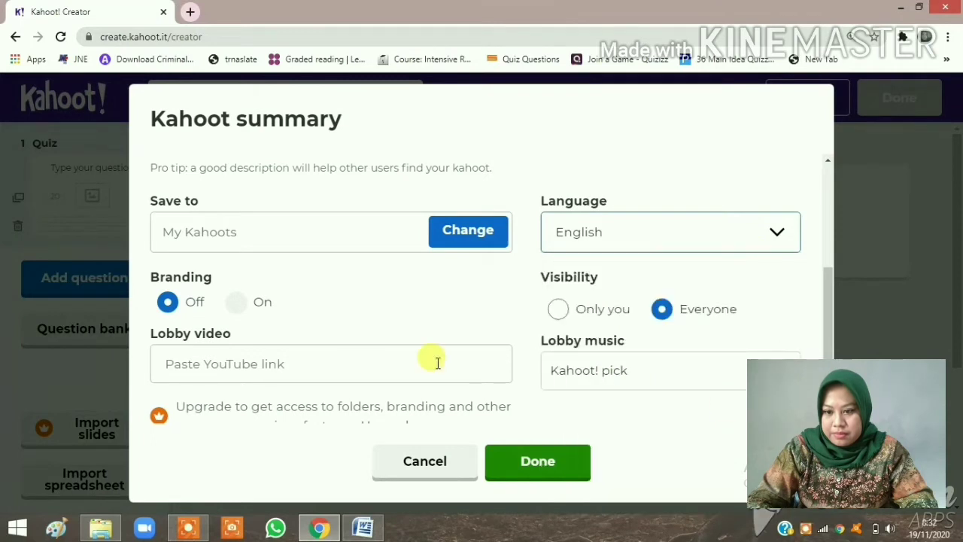
{"action": "left_click_drag", "start_coordinate": [826, 295], "coordinate": [828, 304]}
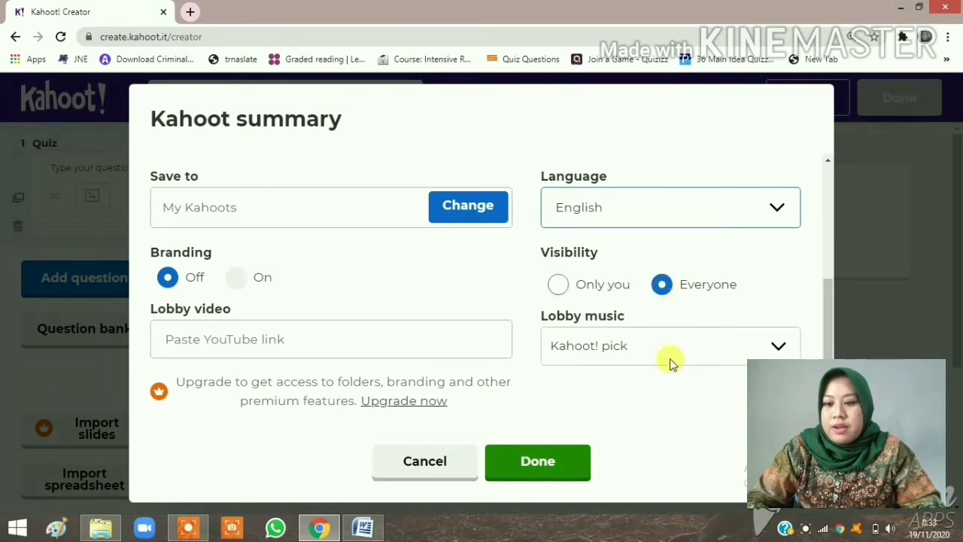
{"action": "left_click_drag", "start_coordinate": [823, 298], "coordinate": [824, 327]}
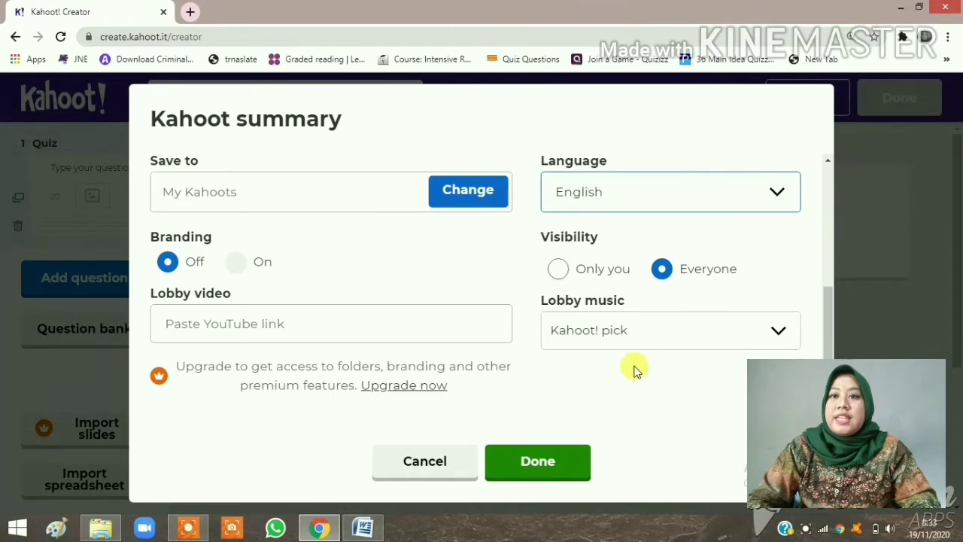
{"action": "left_click", "coordinate": [549, 466]}
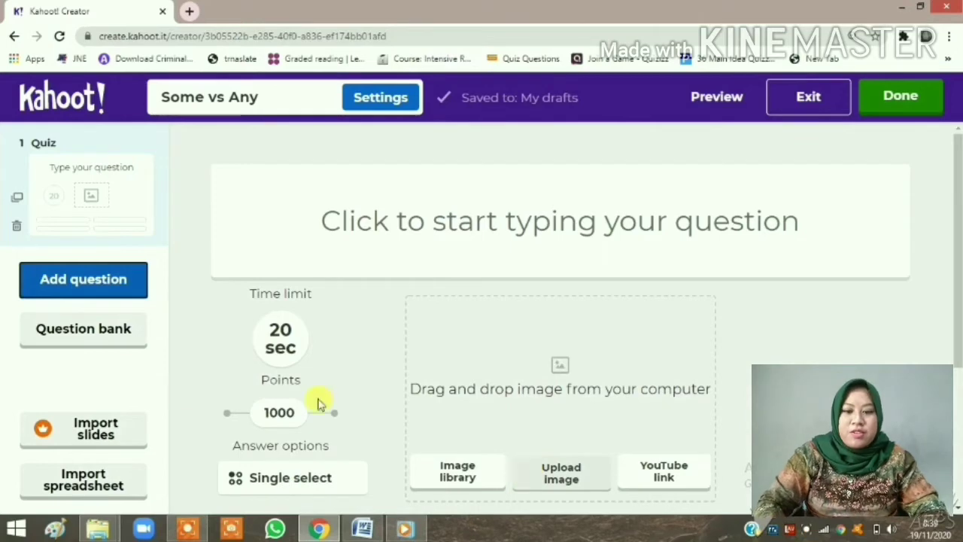
Add a new True or false question to the kahoot.
{"action": "left_click", "coordinate": [100, 290]}
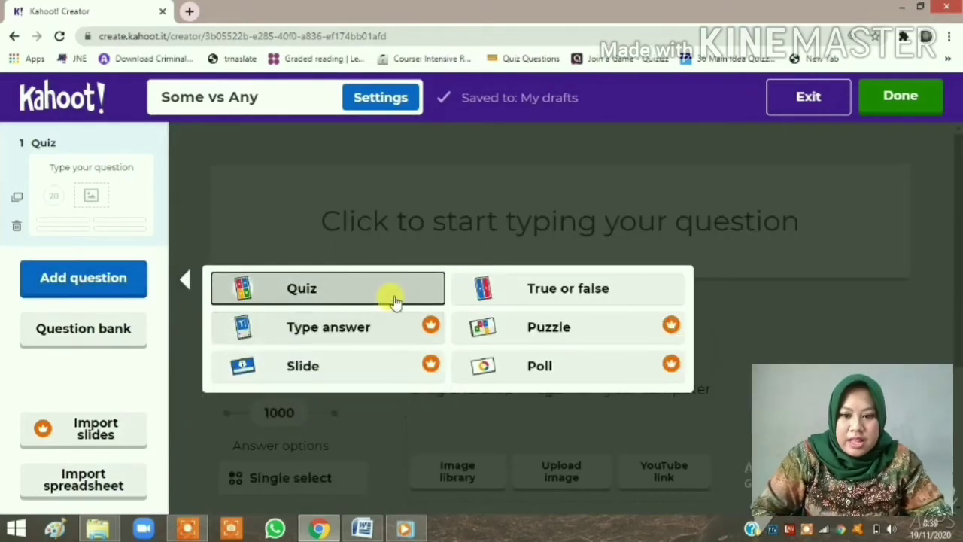
{"action": "left_click", "coordinate": [539, 288]}
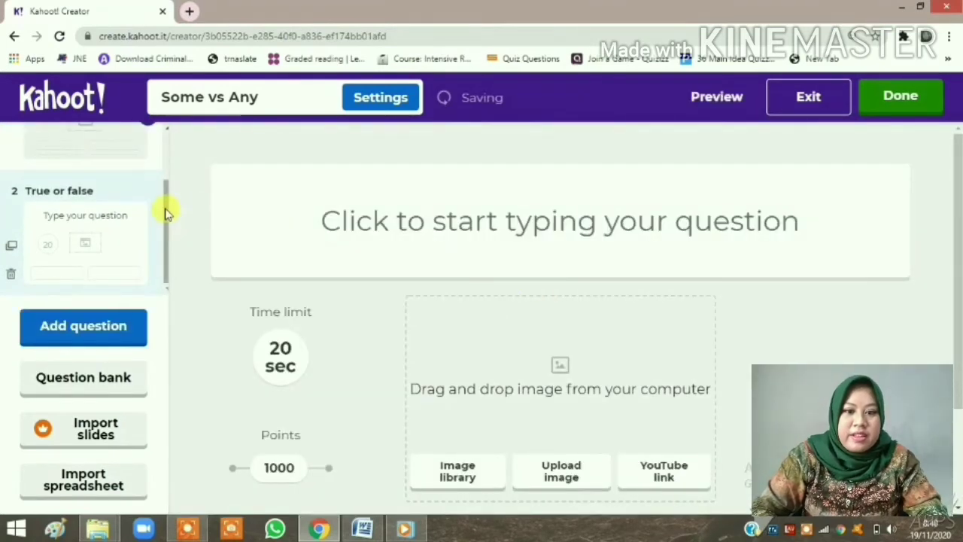
{"action": "left_click_drag", "start_coordinate": [165, 208], "coordinate": [161, 144]}
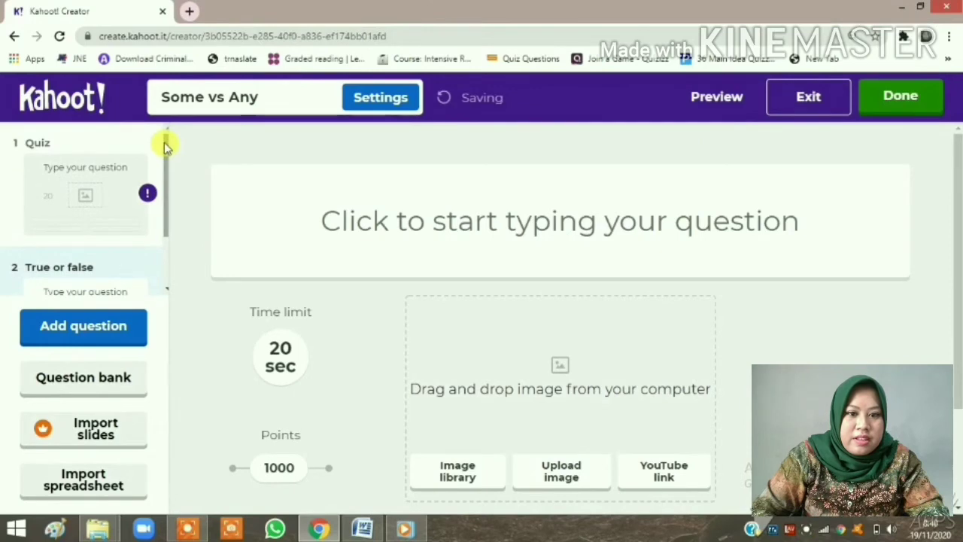
Delete the blank multiple-choice Quiz question.
{"action": "right_click", "coordinate": [106, 185]}
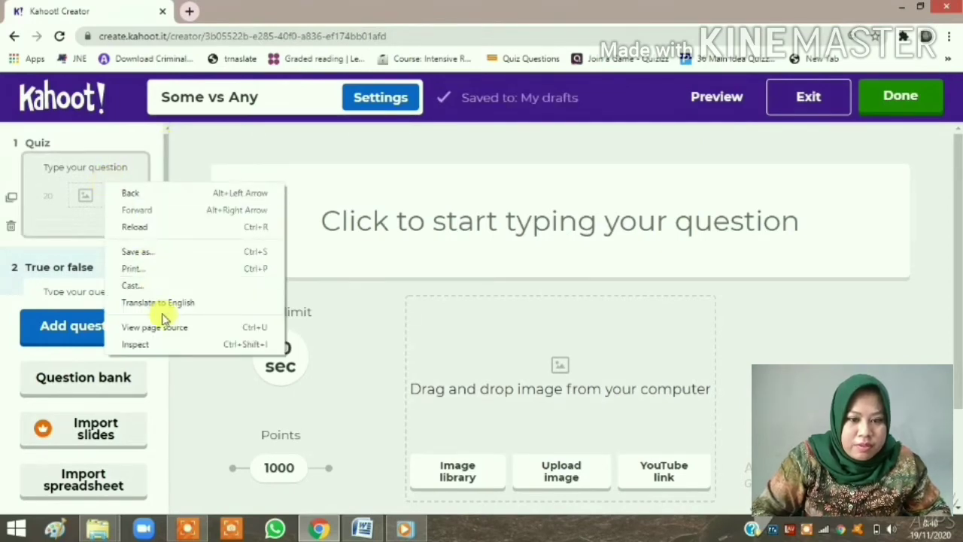
{"action": "left_click", "coordinate": [11, 228]}
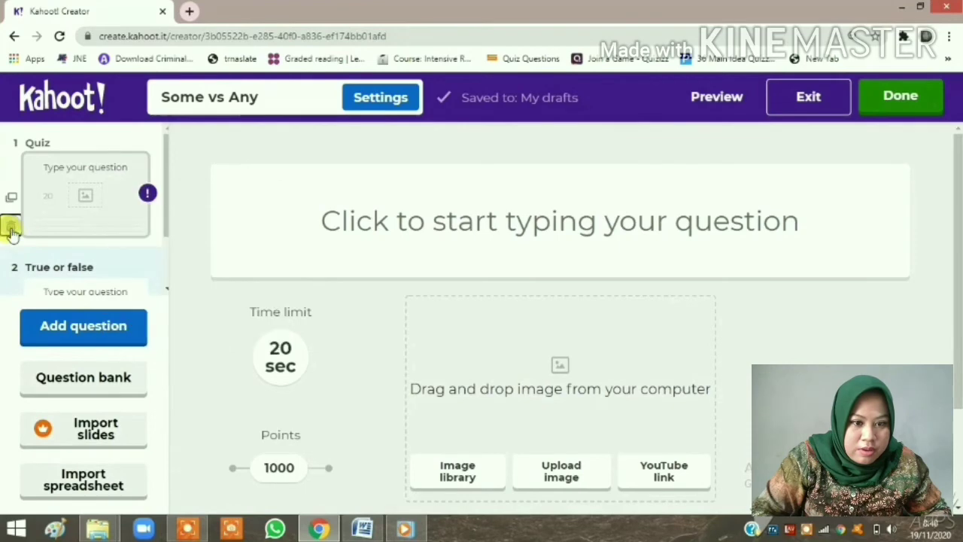
{"action": "left_click", "coordinate": [11, 229]}
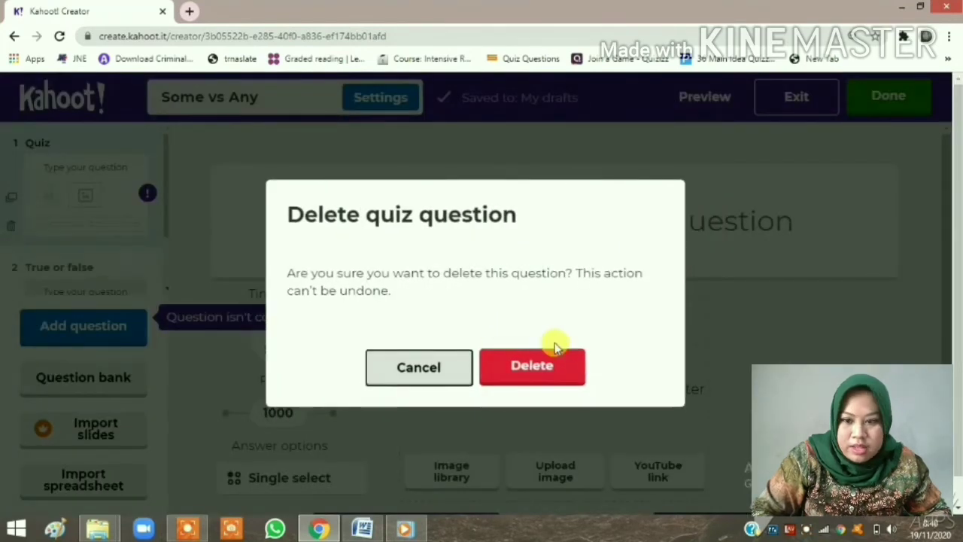
{"action": "left_click", "coordinate": [552, 368]}
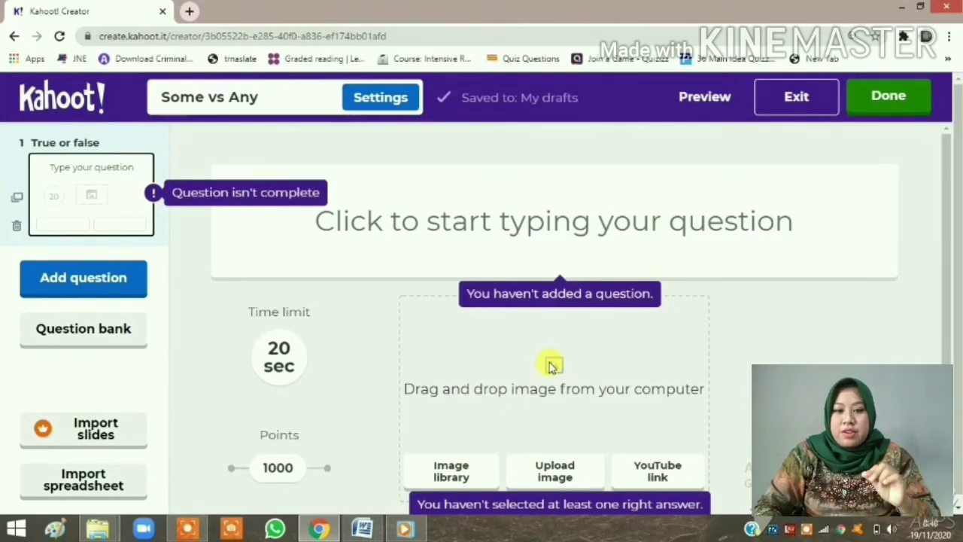
Put the cursor in the True or false question's empty text box.
{"action": "left_click", "coordinate": [565, 215]}
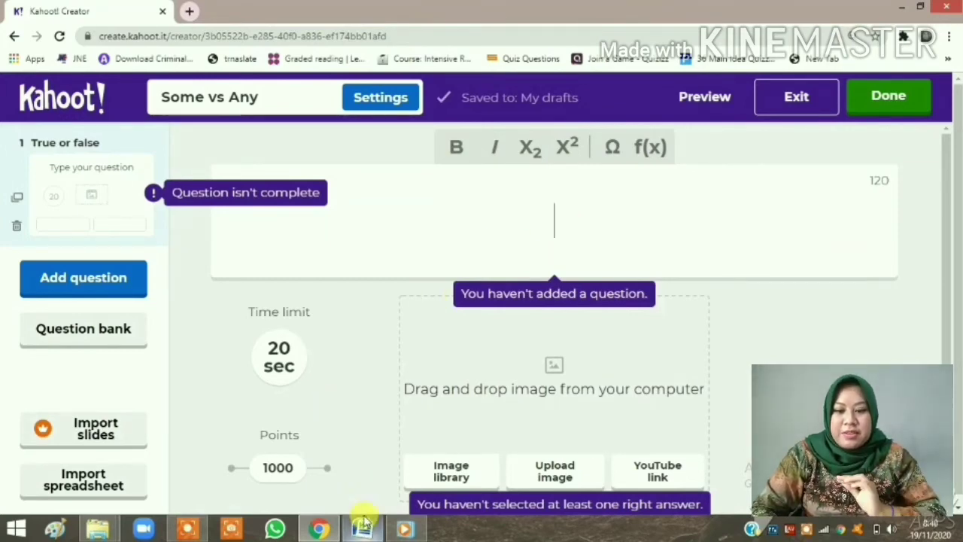
{"action": "mouse_move", "coordinate": [365, 529]}
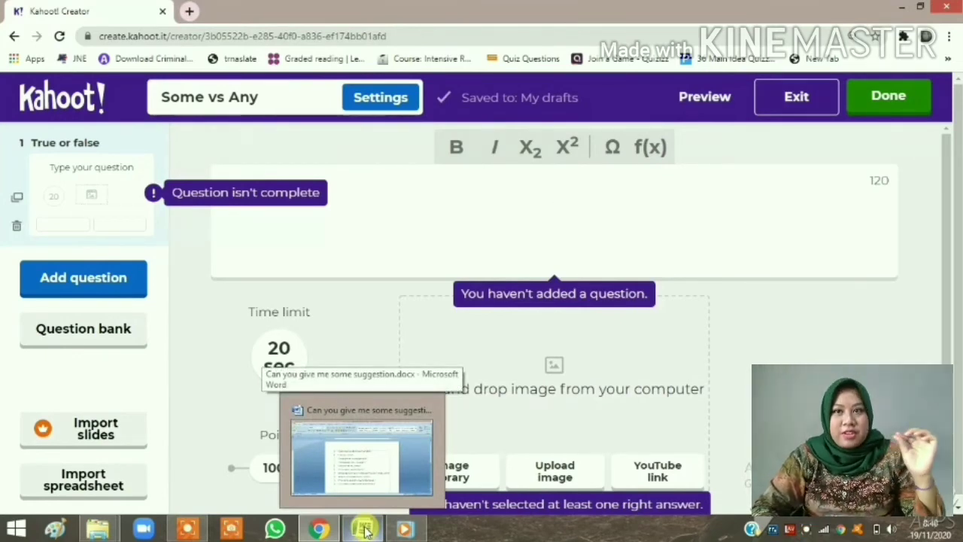
Select the first Word statement, about buying fruits from the market, for copying.
{"action": "left_click", "coordinate": [364, 530]}
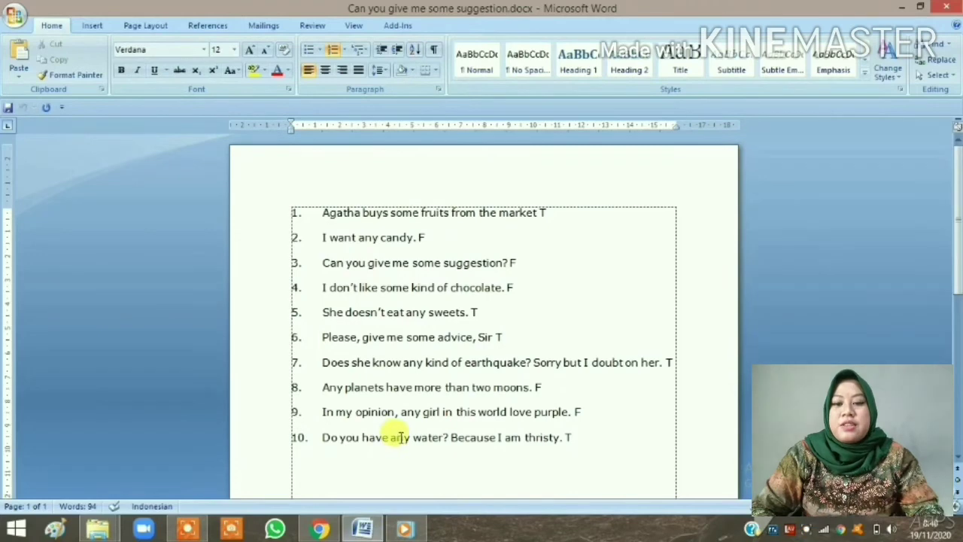
{"action": "left_click_drag", "start_coordinate": [525, 214], "coordinate": [331, 213]}
{"action": "key", "text": "ctrl+c"}
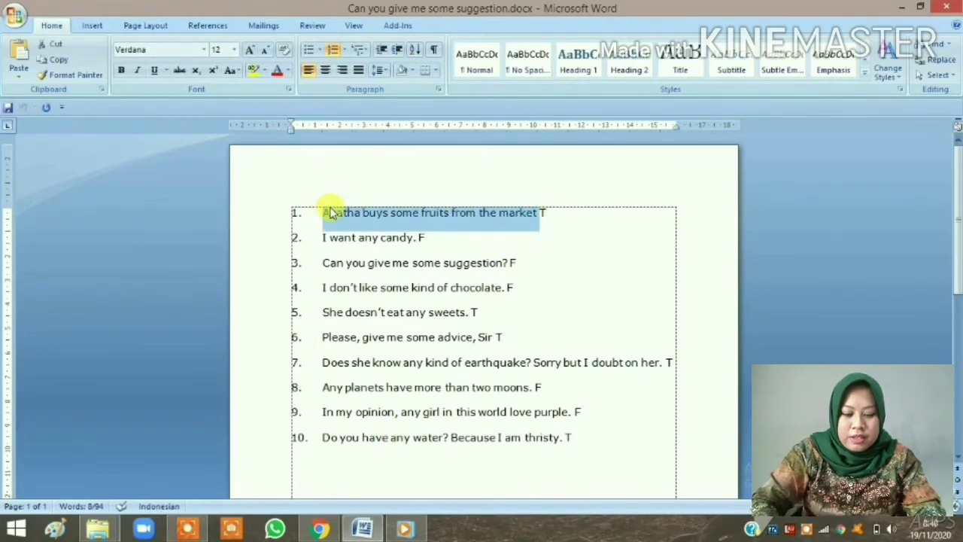
{"action": "left_click", "coordinate": [326, 532]}
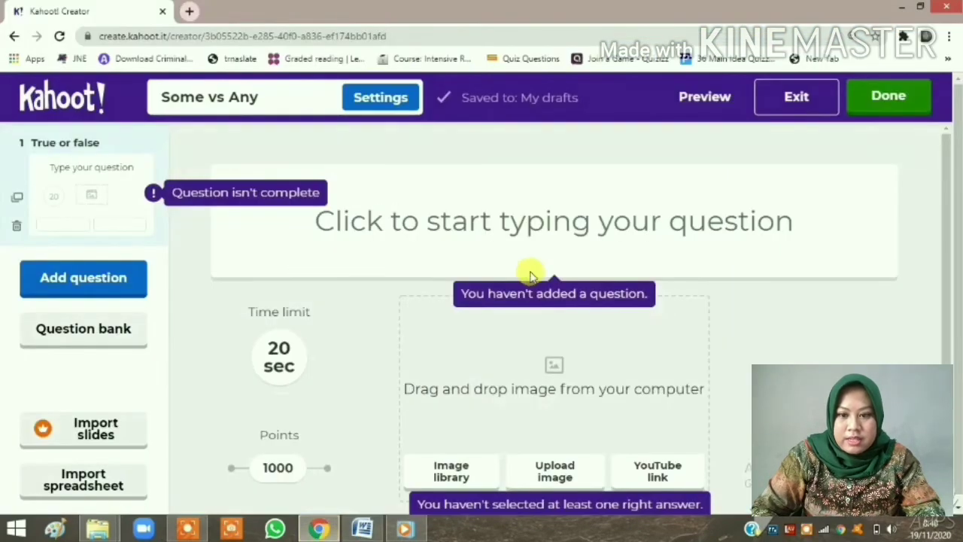
Paste 'Agatha buys some fruits from the market' as question 1's text.
{"action": "left_click", "coordinate": [523, 226]}
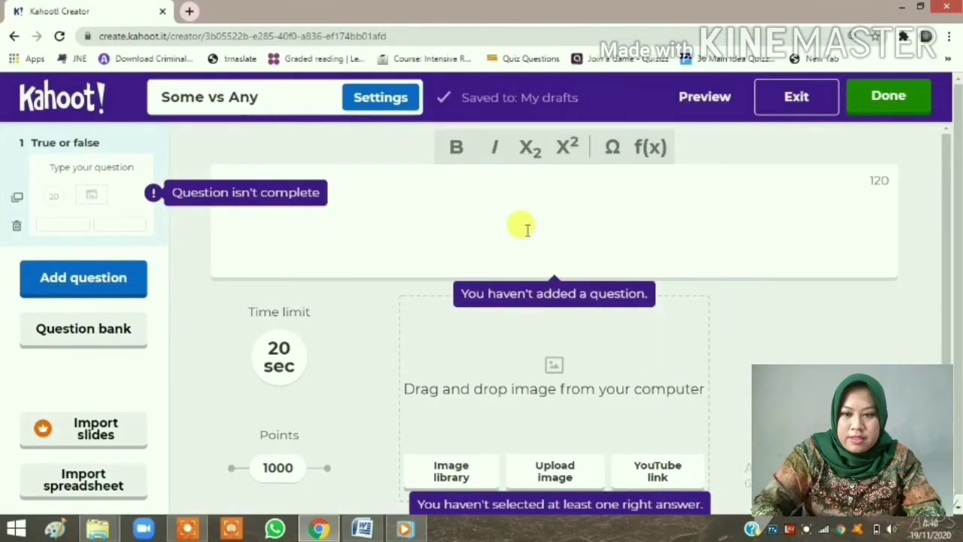
{"action": "key", "text": "ctrl+v"}
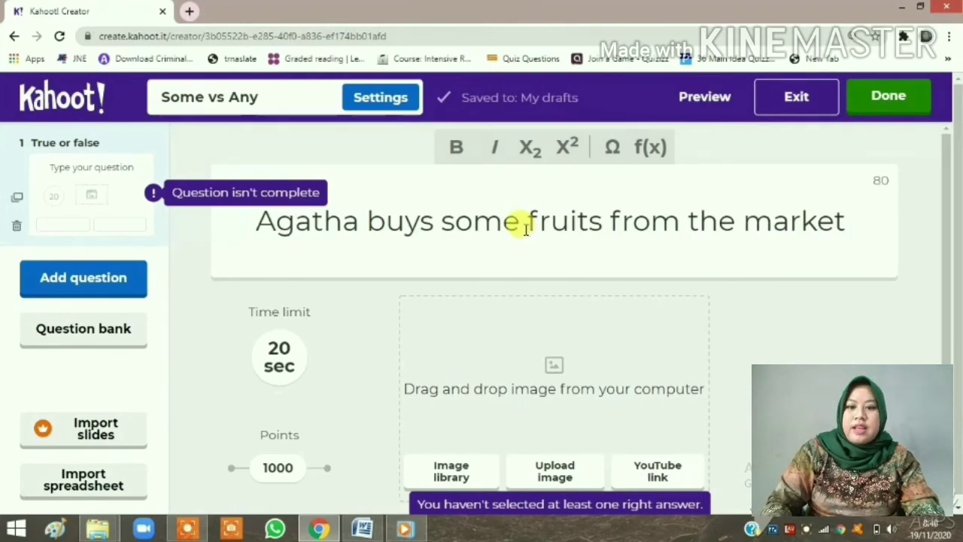
{"action": "left_click_drag", "start_coordinate": [947, 164], "coordinate": [947, 180]}
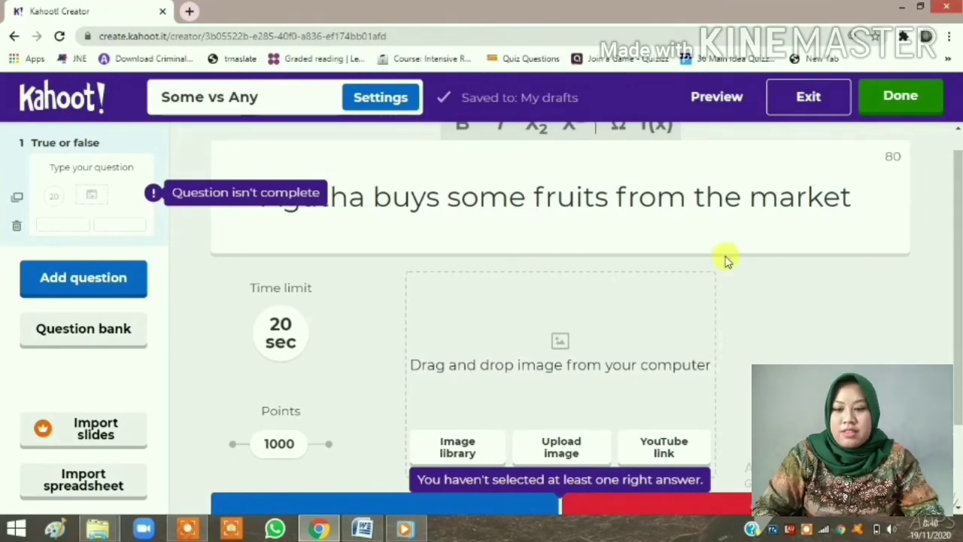
Upload the assorted fruits JPG from Documents > PROCEDURE as question 1's image.
{"action": "left_click", "coordinate": [550, 442]}
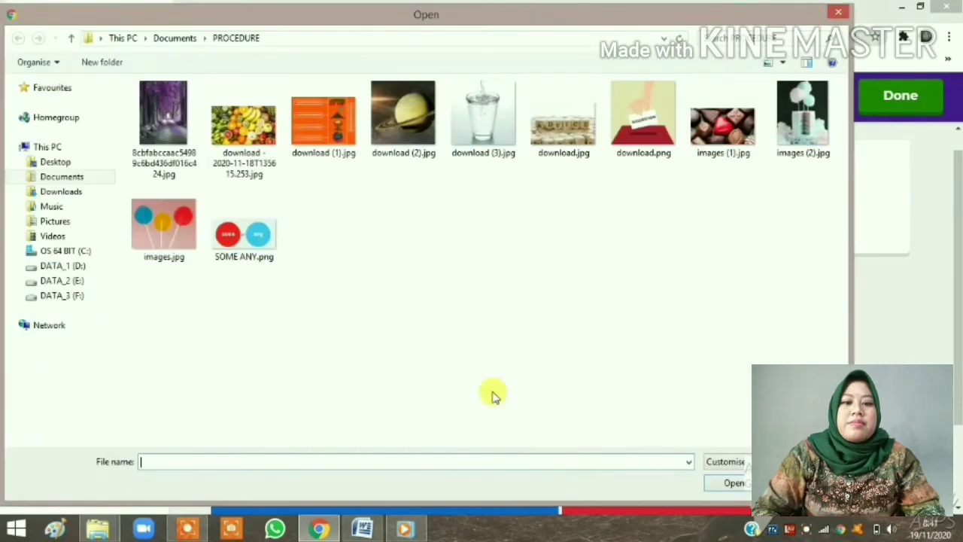
{"action": "left_click", "coordinate": [235, 128]}
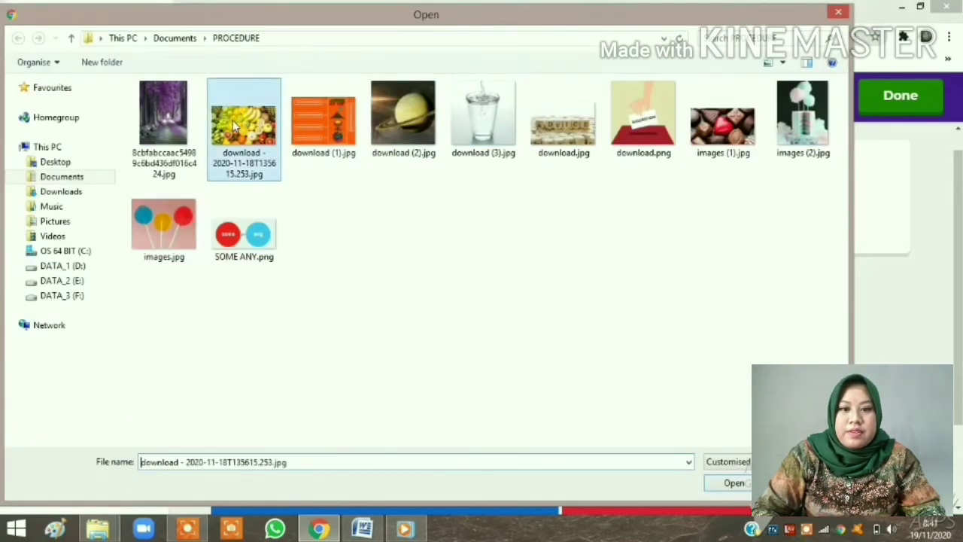
{"action": "double_click", "coordinate": [234, 128]}
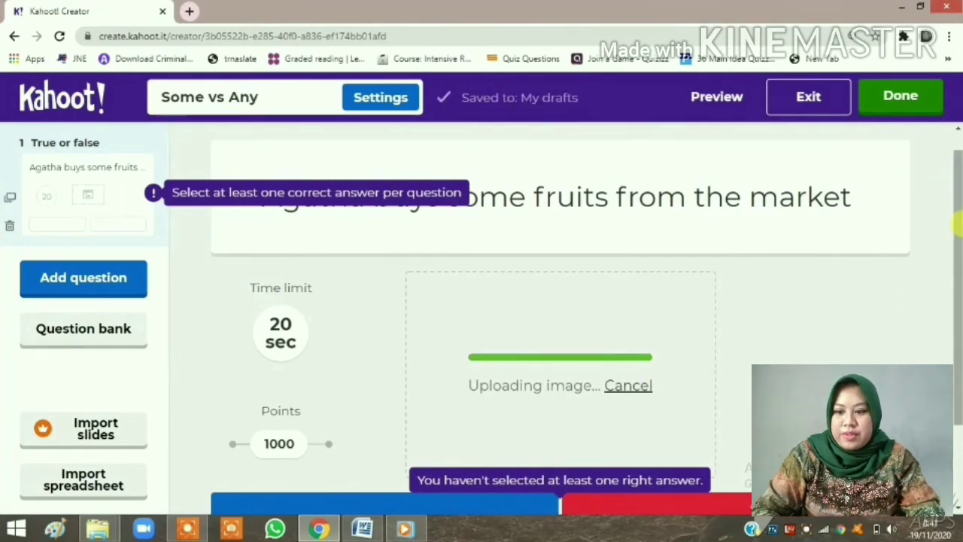
{"action": "mouse_move", "coordinate": [956, 229]}
{"action": "left_mouse_down"}
{"action": "mouse_move", "coordinate": [957, 312]}
{"action": "mouse_move", "coordinate": [959, 239]}
{"action": "left_mouse_up"}
{"action": "scroll", "coordinate": [514, 369], "scroll_direction": "down", "scroll_amount": 2}
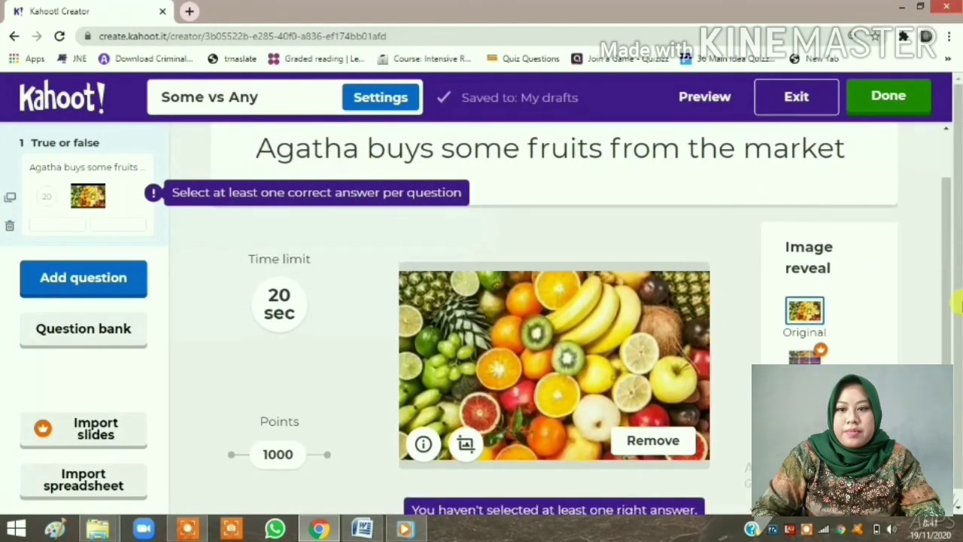
Mark True as question 1's correct answer, set its time limit to 10 sec, and add a new question.
{"action": "left_click", "coordinate": [525, 438]}
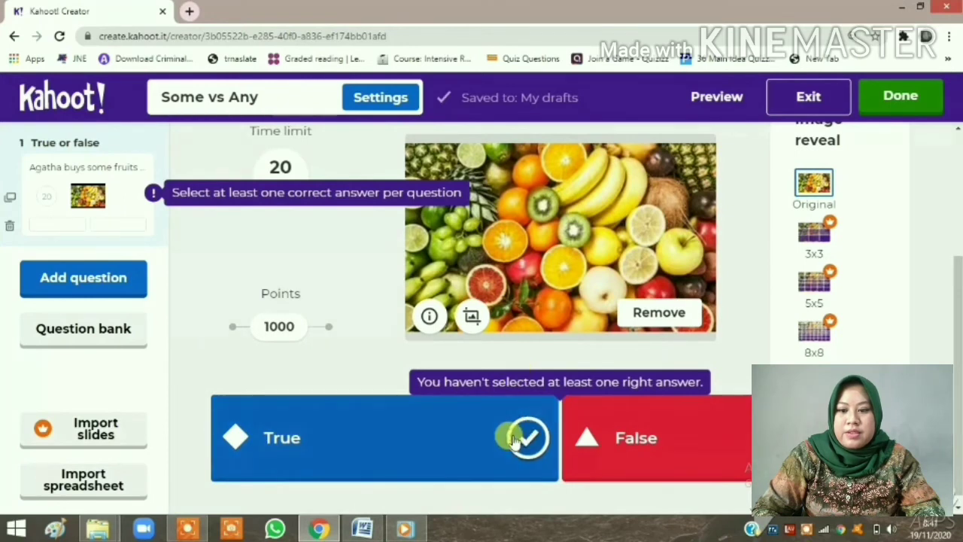
{"action": "left_click_drag", "start_coordinate": [955, 303], "coordinate": [954, 202]}
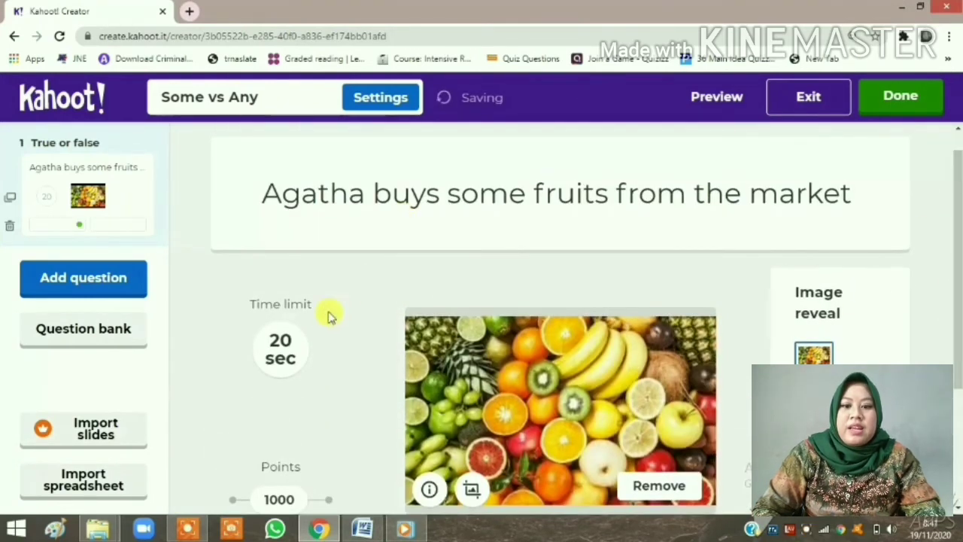
{"action": "left_click", "coordinate": [279, 343]}
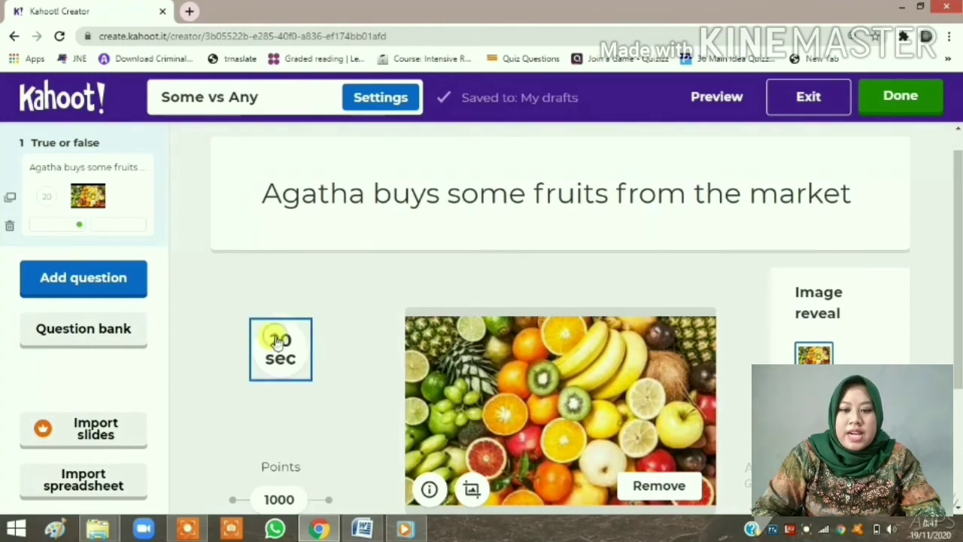
{"action": "left_click", "coordinate": [324, 300]}
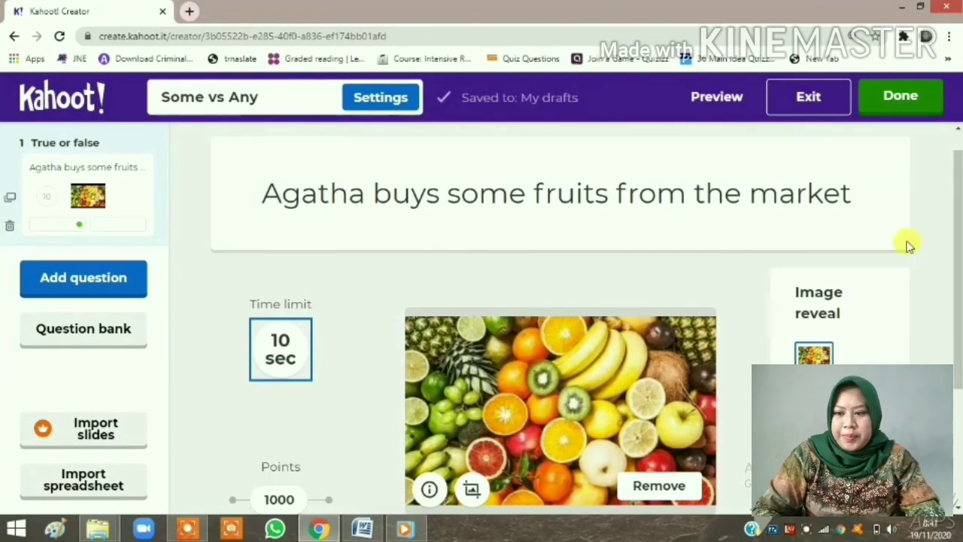
{"action": "left_click_drag", "start_coordinate": [957, 248], "coordinate": [955, 208]}
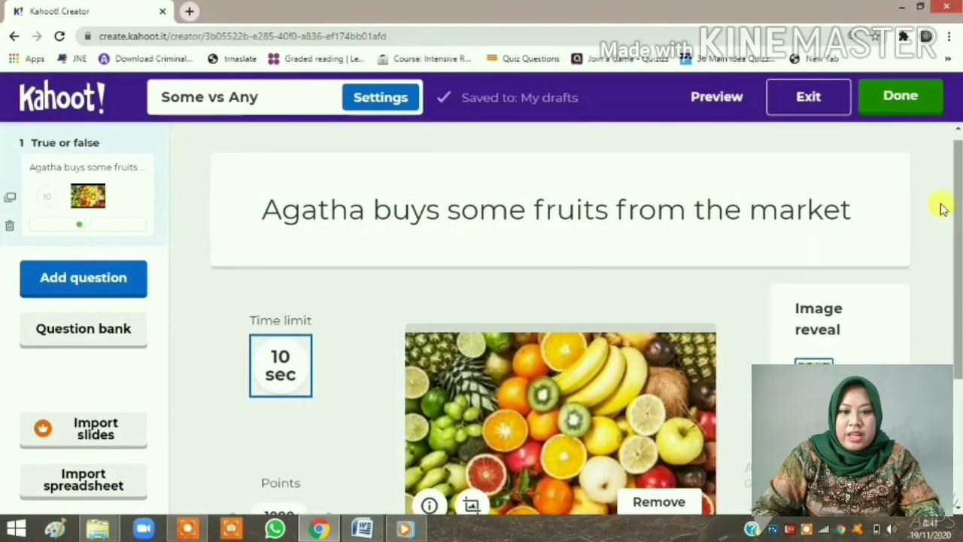
{"action": "left_click", "coordinate": [105, 279]}
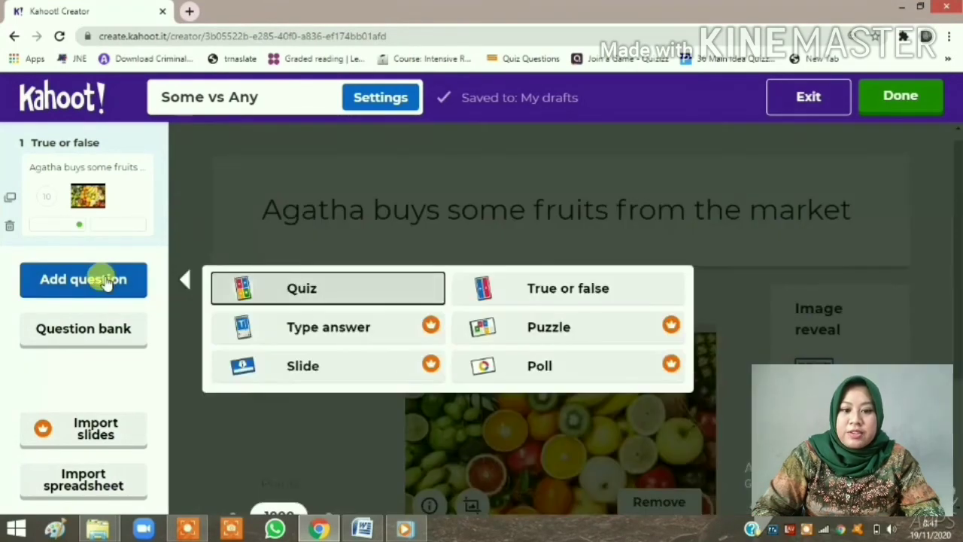
Make question 2 ('I want any candy…') a True or false question and finish the kahoot.
{"action": "left_click", "coordinate": [517, 289]}
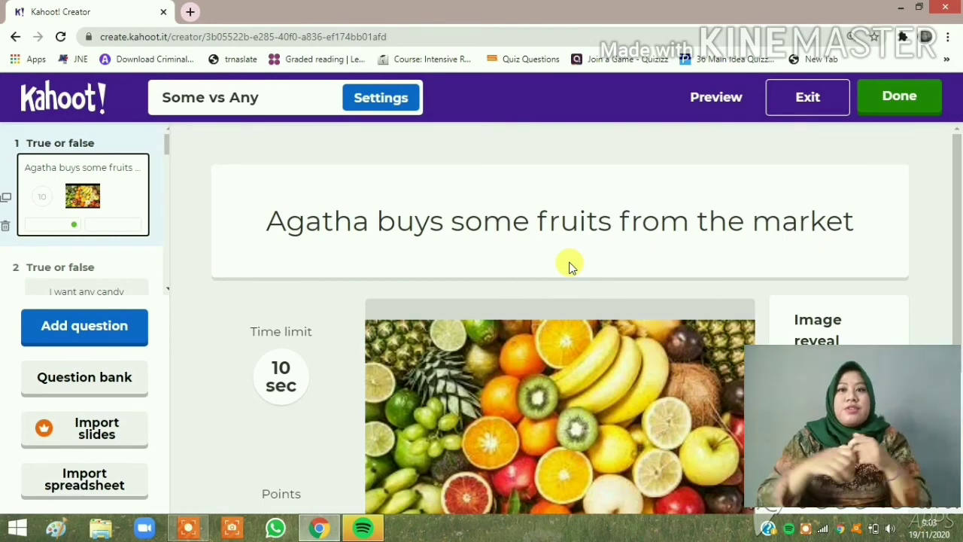
{"action": "left_click", "coordinate": [901, 105]}
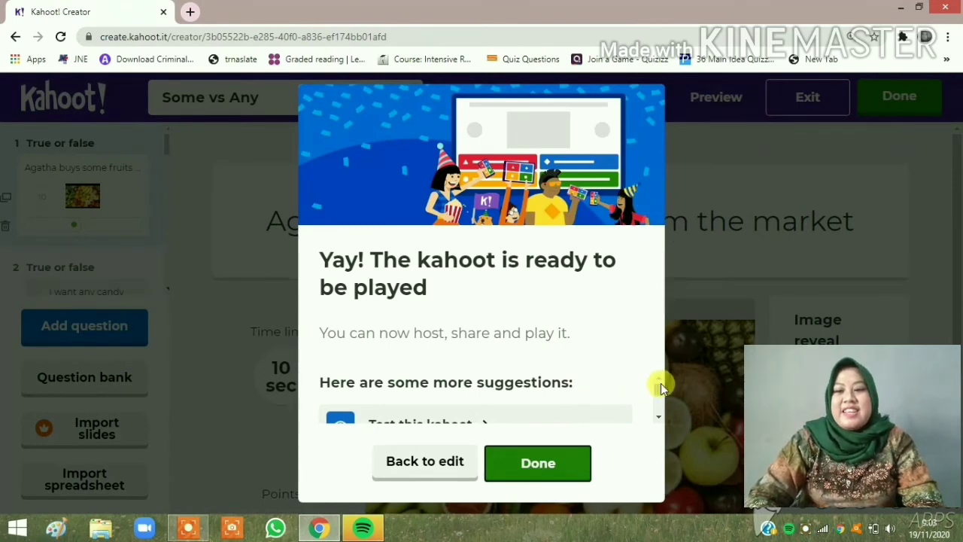
Review the suggestions in the ready-to-be-played dialog, then close it to reach My Kahoots.
{"action": "left_click_drag", "start_coordinate": [659, 388], "coordinate": [660, 407]}
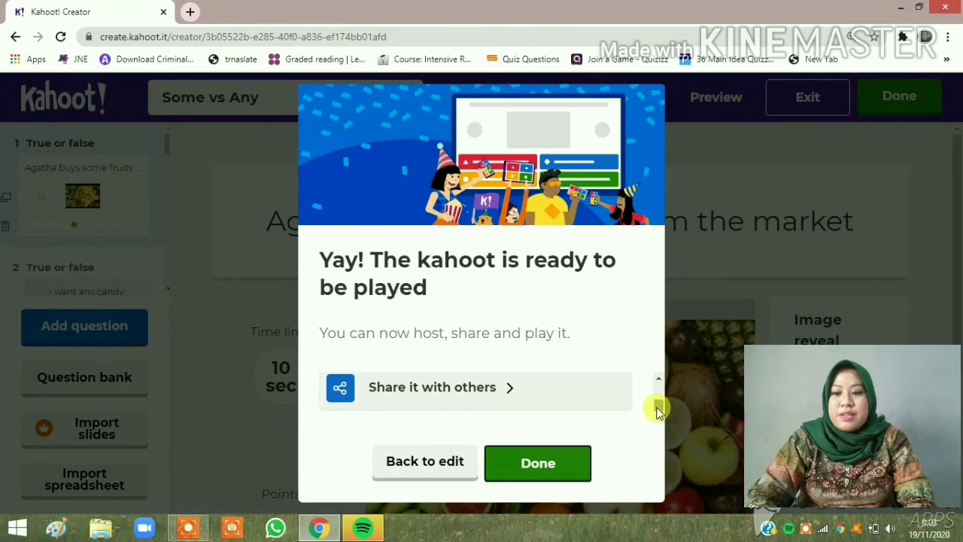
{"action": "left_click_drag", "start_coordinate": [659, 411], "coordinate": [658, 393]}
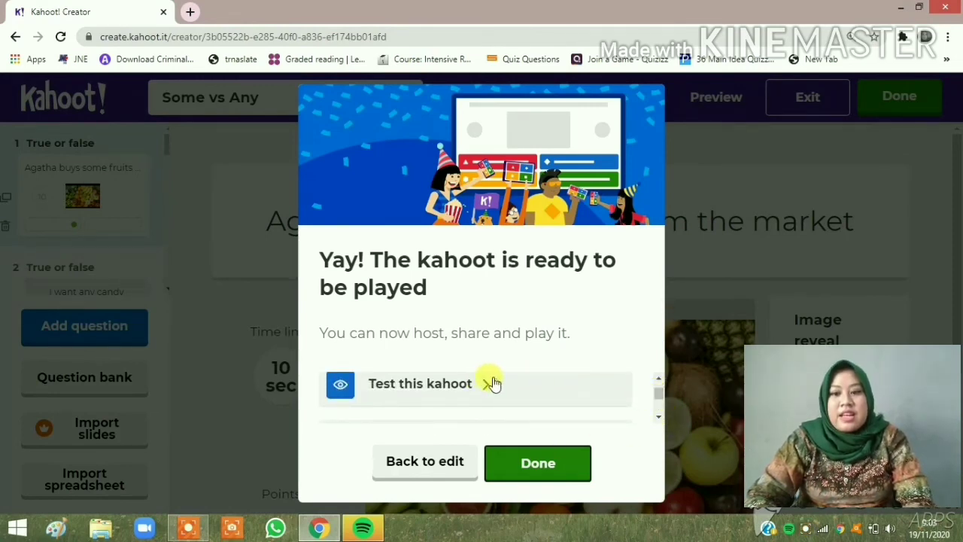
{"action": "scroll", "coordinate": [660, 389], "scroll_direction": "up", "scroll_amount": 2}
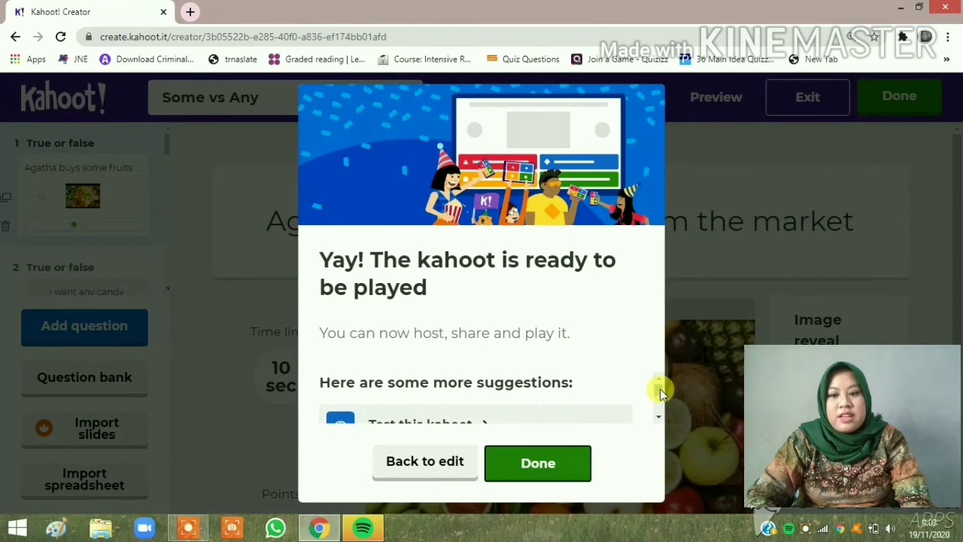
{"action": "scroll", "coordinate": [660, 392], "scroll_direction": "down", "scroll_amount": 3}
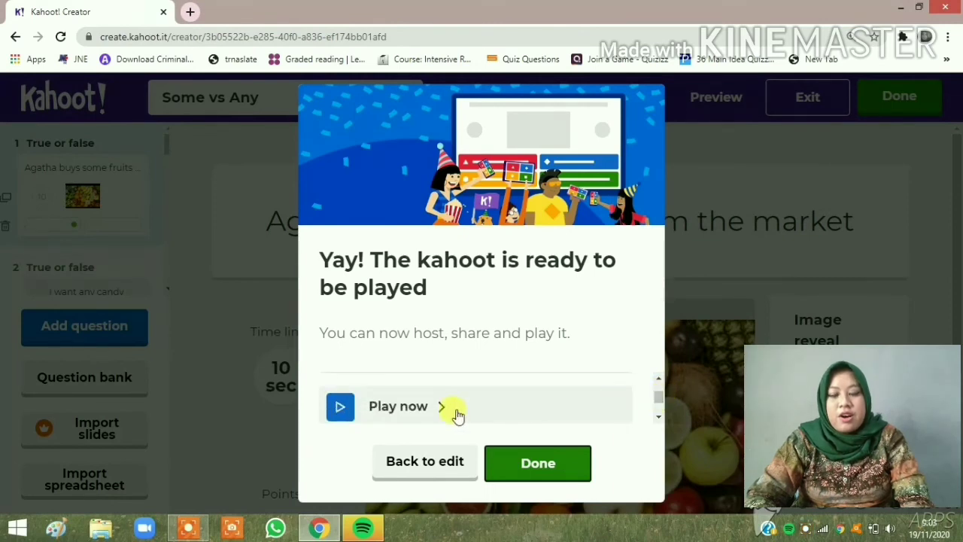
{"action": "scroll", "coordinate": [660, 403], "scroll_direction": "down", "scroll_amount": 2}
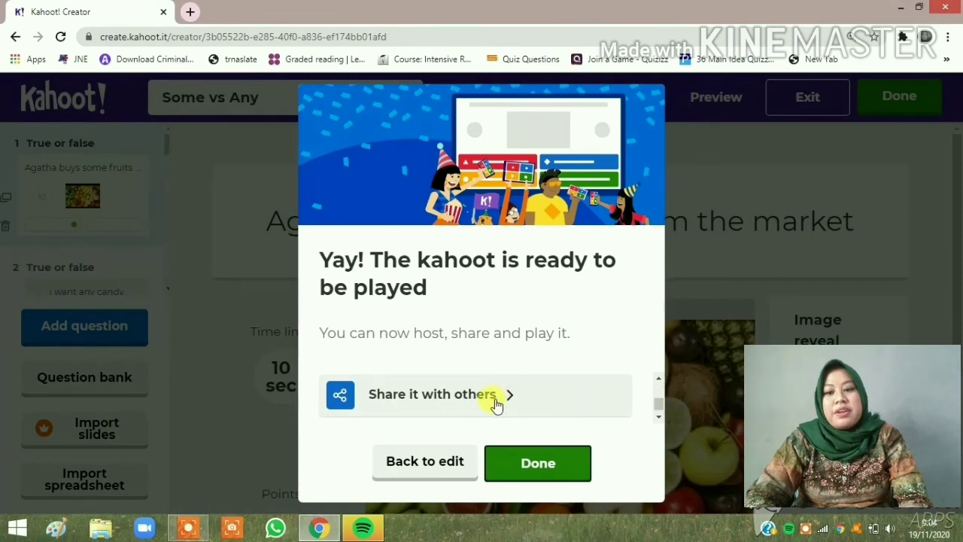
{"action": "left_click", "coordinate": [555, 464]}
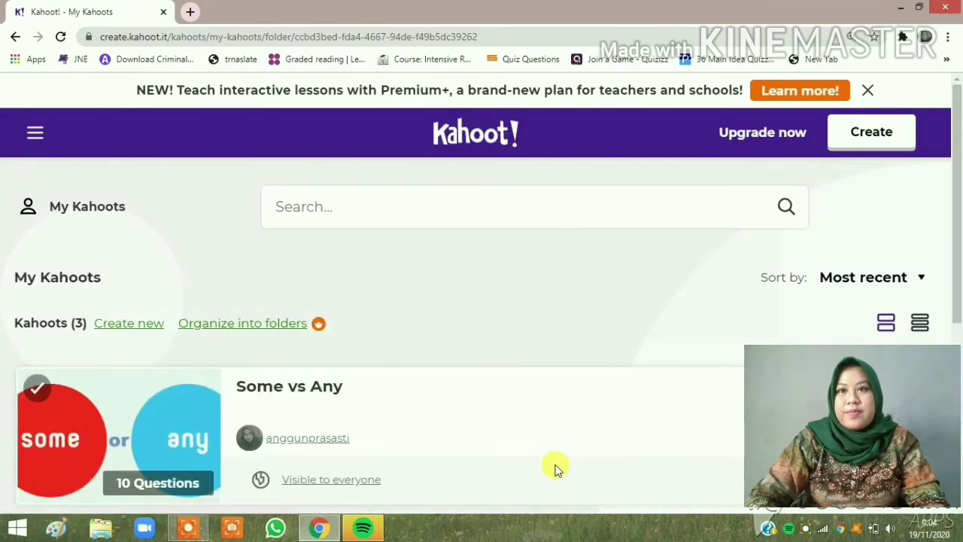
Scroll My Kahoots to view the 'Some vs Any' card listed above 'Possessive Adjectives and Possessive Pronoun'.
{"action": "left_click_drag", "start_coordinate": [959, 213], "coordinate": [959, 247]}
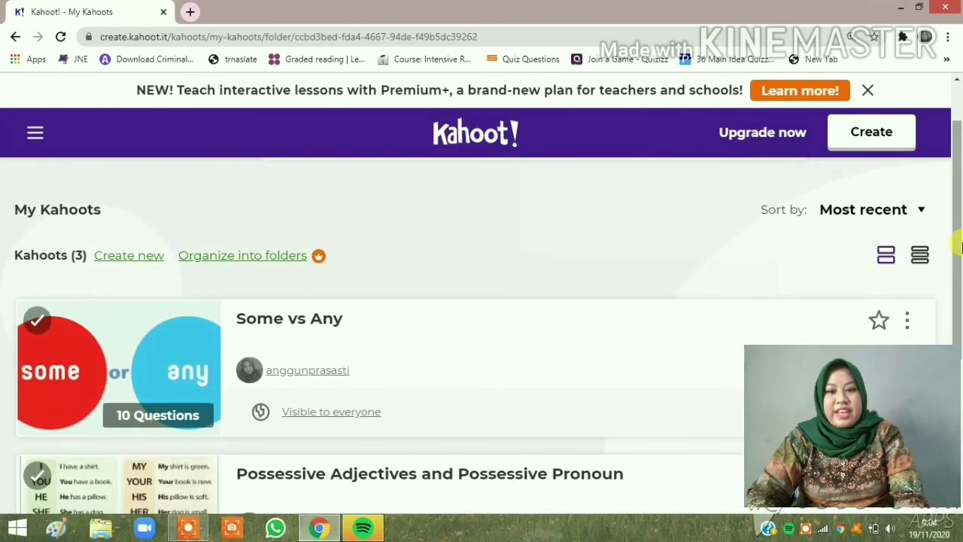